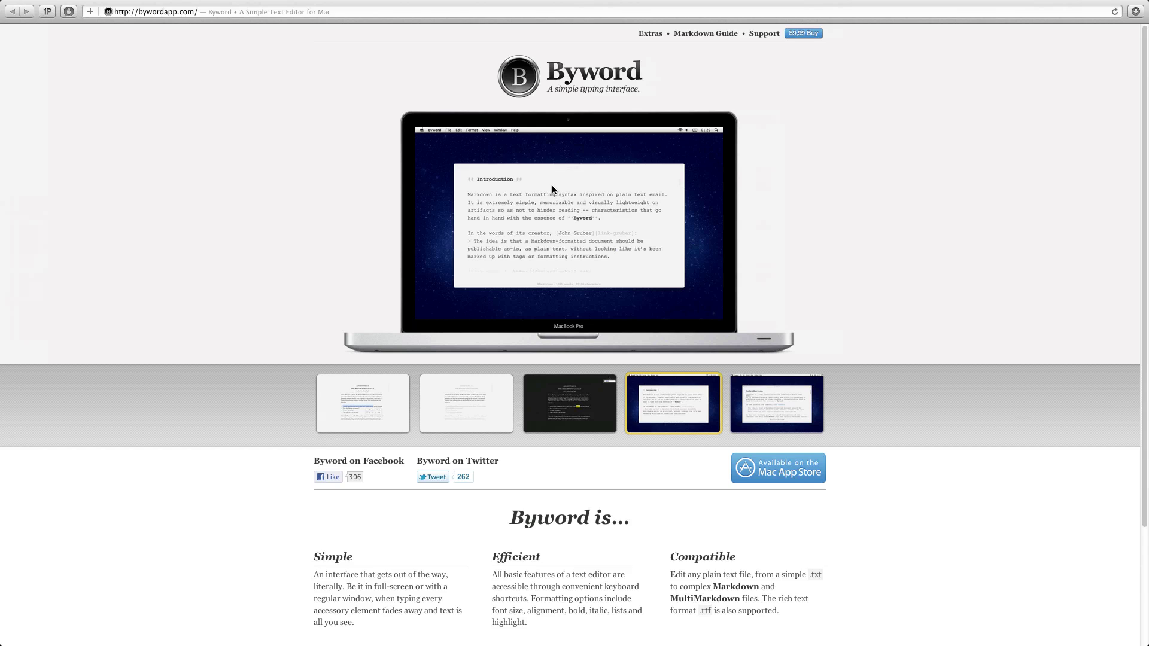
- Switch to Byword and replace the open untitled document with a new blank one
{"action": "left_click", "coordinate": [491, 418]}
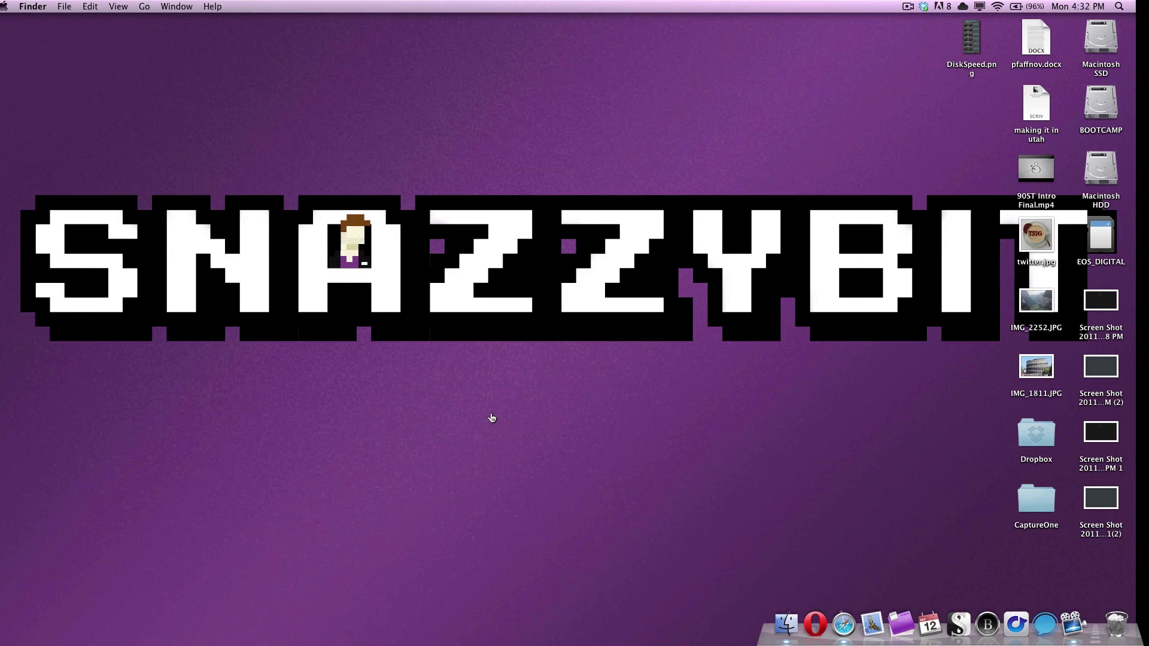
{"action": "left_click", "coordinate": [996, 622]}
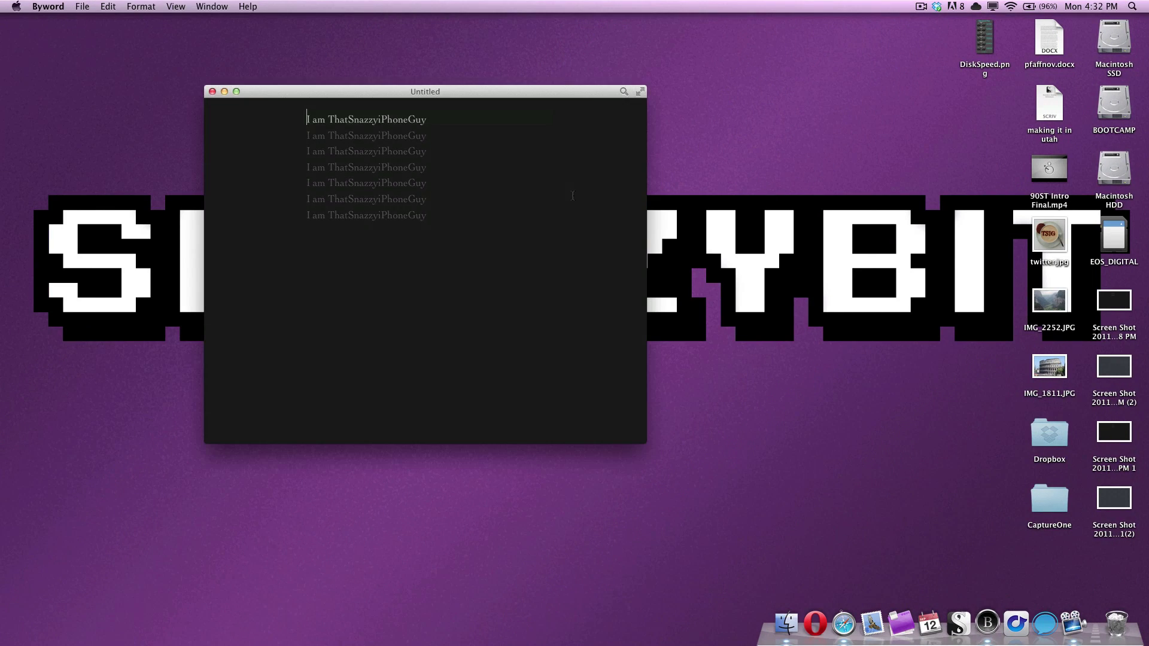
{"action": "key", "text": "super+w"}
{"action": "left_click", "coordinate": [389, 214]}
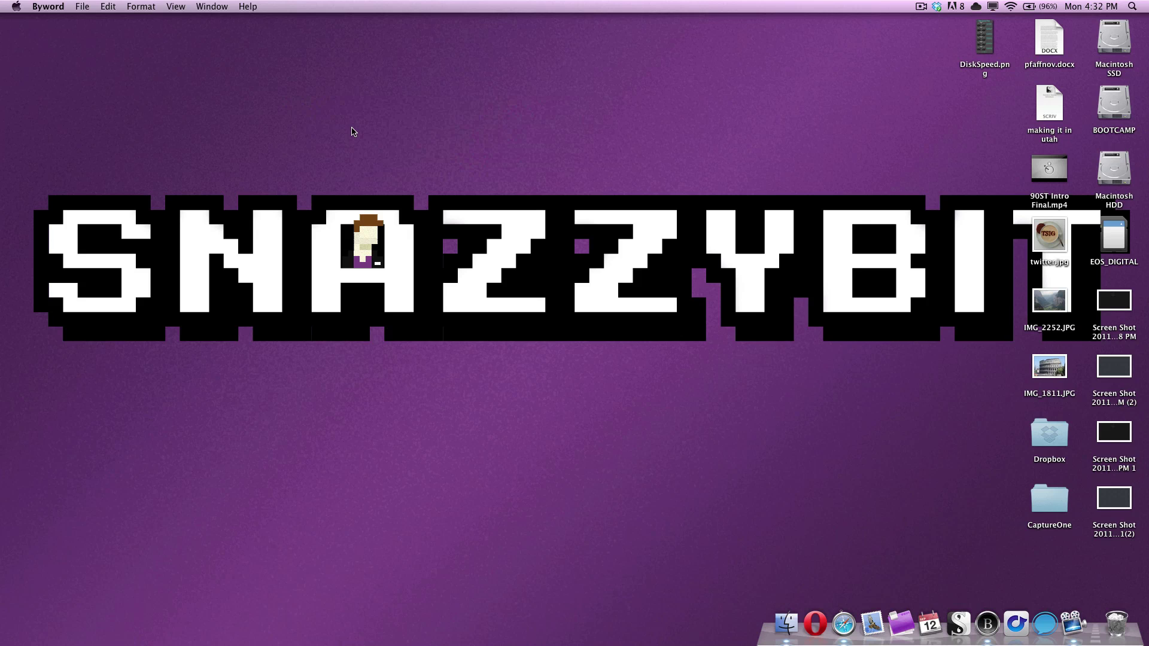
{"action": "key", "text": "super+n"}
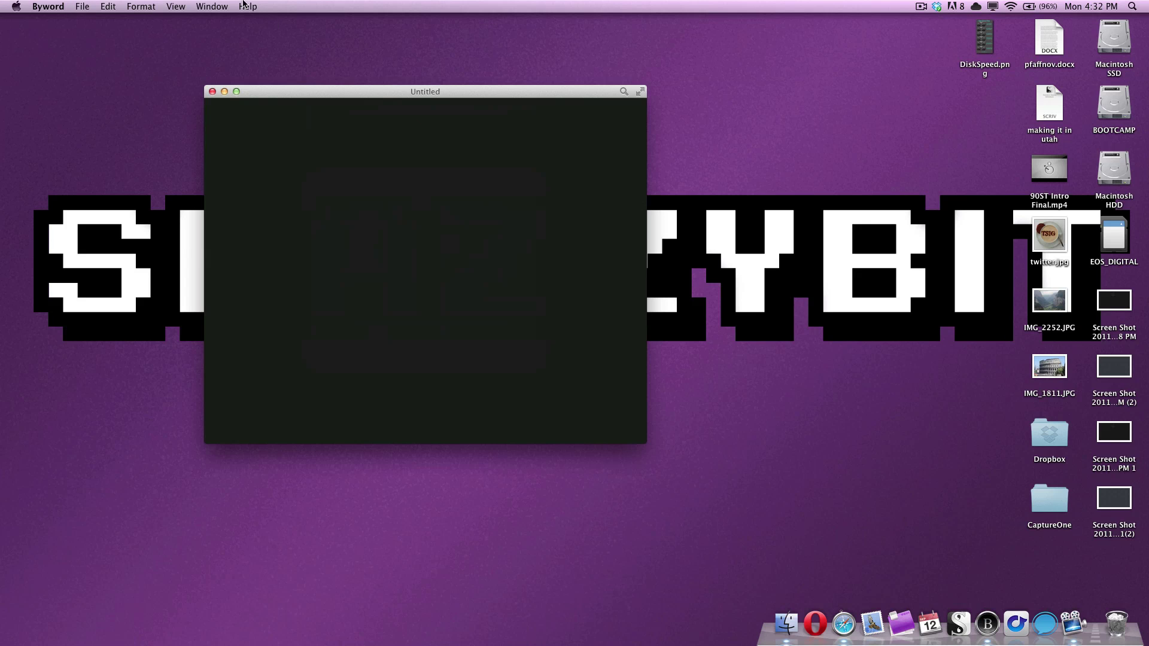
- Enter full screen and write "ThatSnazzyiPhoneGuy" on the first line of the document
{"action": "left_click", "coordinate": [212, 6]}
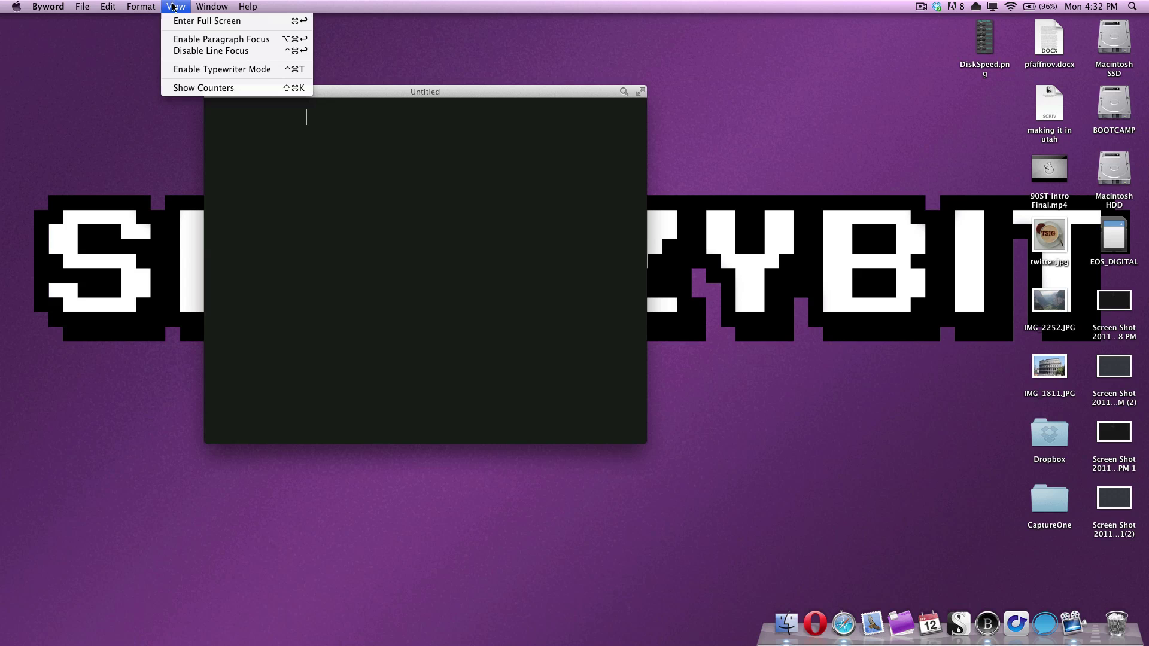
{"action": "left_click", "coordinate": [197, 21]}
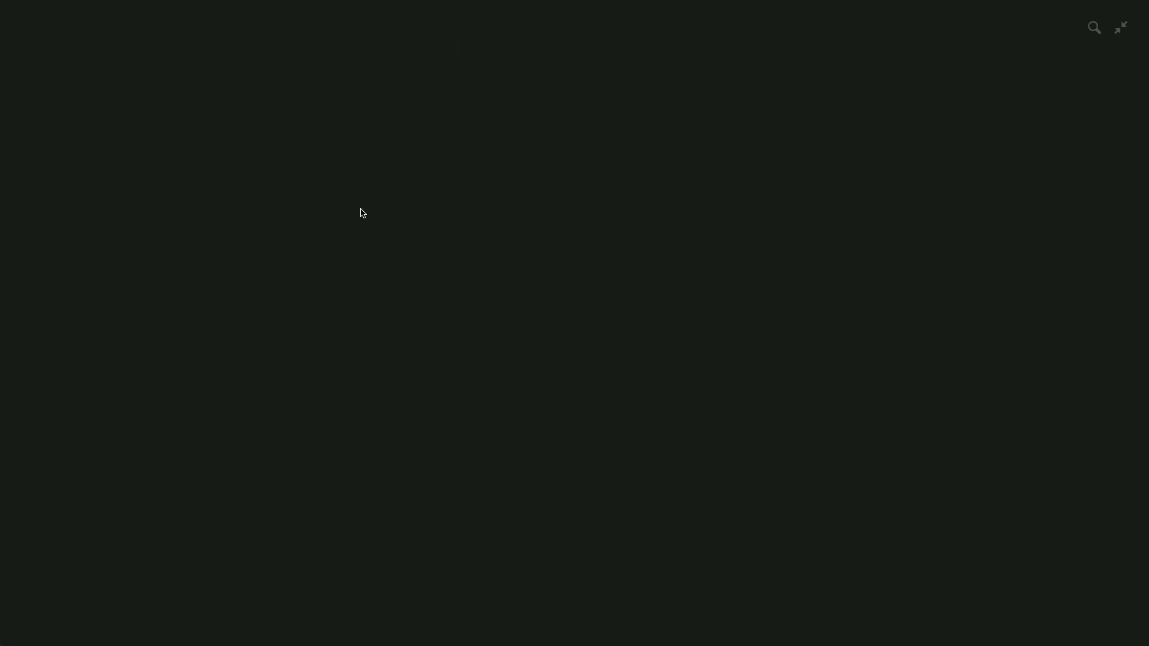
{"action": "type", "text": "ThatSnazzyiPhoneGuy"}
- Open the preferences and try the light and dark window themes, leaving the light one selected
{"action": "key", "text": "super+comma"}
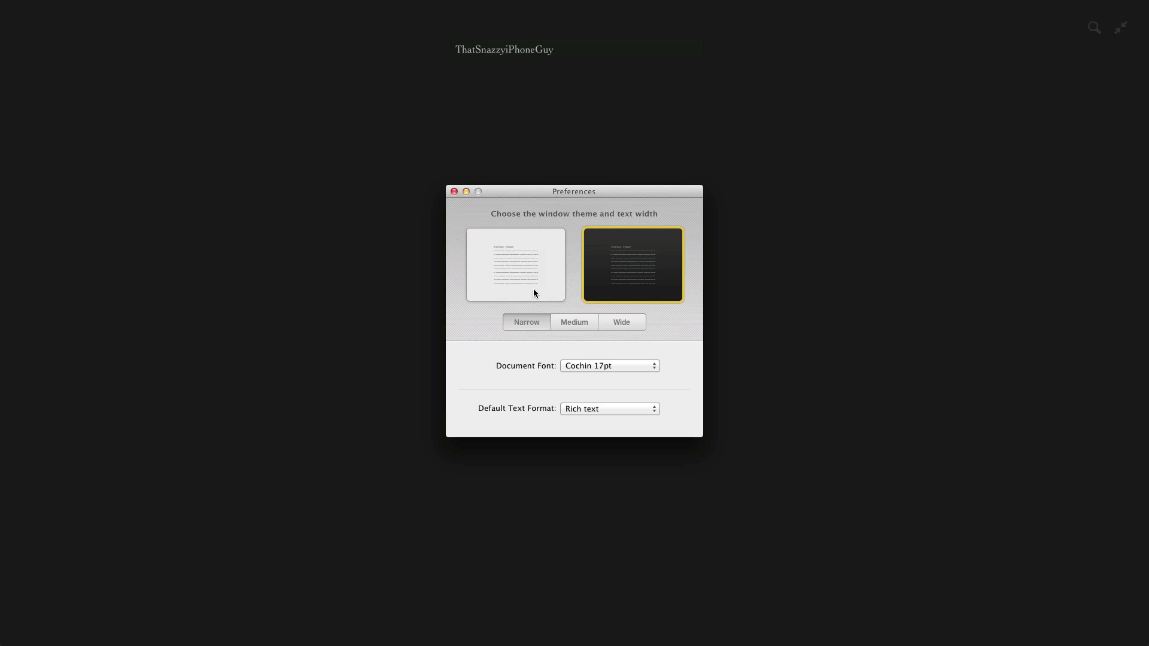
{"action": "left_click", "coordinate": [520, 265]}
{"action": "left_click", "coordinate": [639, 270]}
{"action": "left_click", "coordinate": [555, 284]}
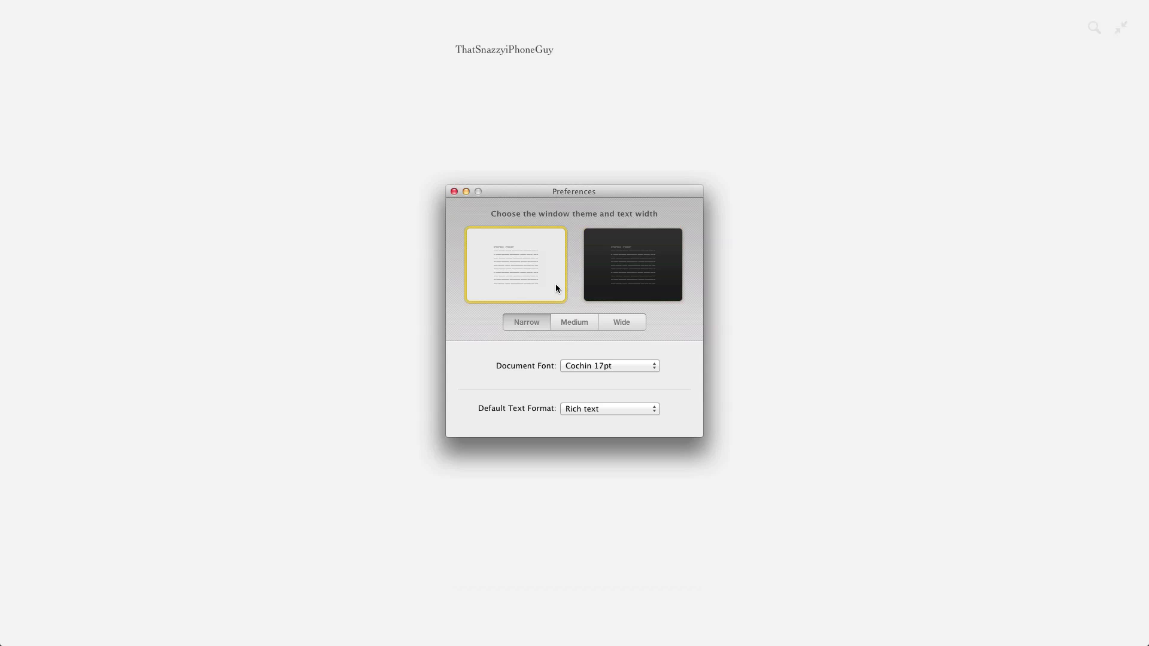
- Try the Medium and Wide text widths, and restore the Narrow width with the dark theme
{"action": "left_click", "coordinate": [572, 321]}
{"action": "left_click", "coordinate": [618, 320]}
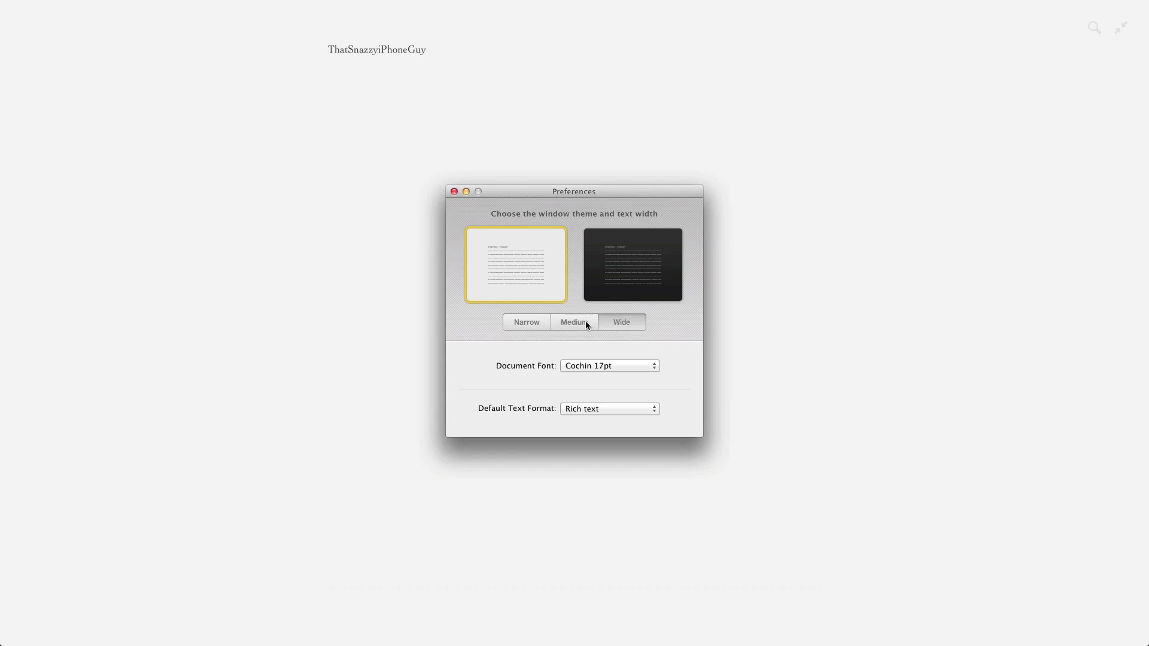
{"action": "left_click", "coordinate": [585, 323]}
{"action": "left_click", "coordinate": [519, 323]}
{"action": "left_click", "coordinate": [638, 278]}
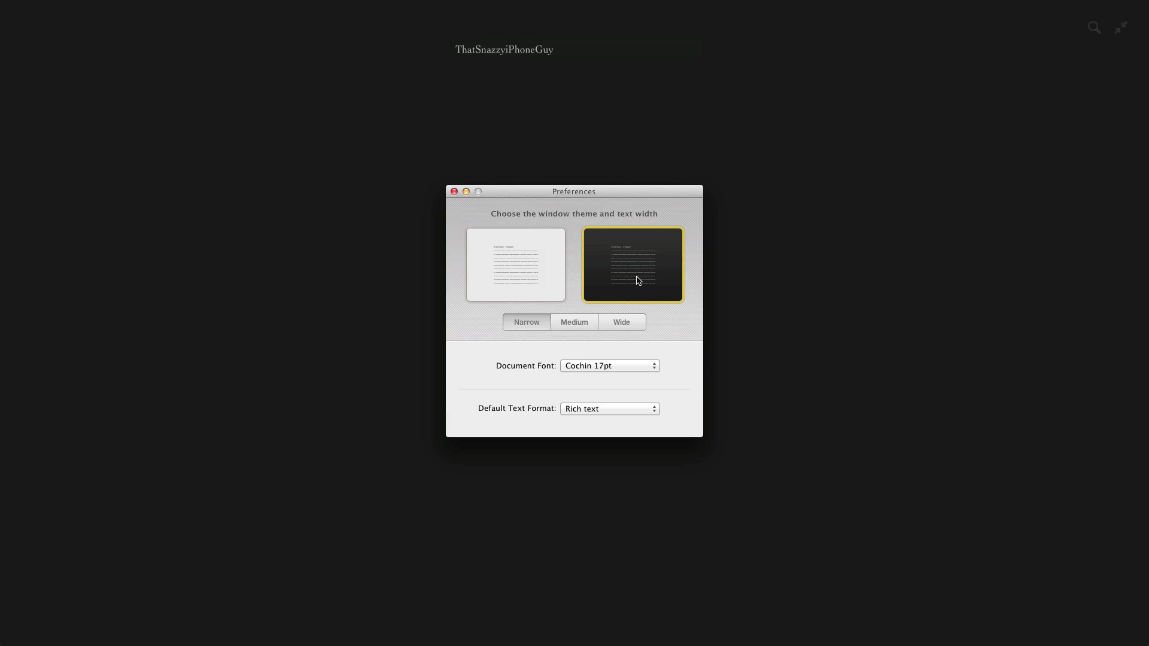
- Try other document fonts, including Georgia 16pt, and set the document font back to Cochin 17pt
{"action": "left_click", "coordinate": [615, 368]}
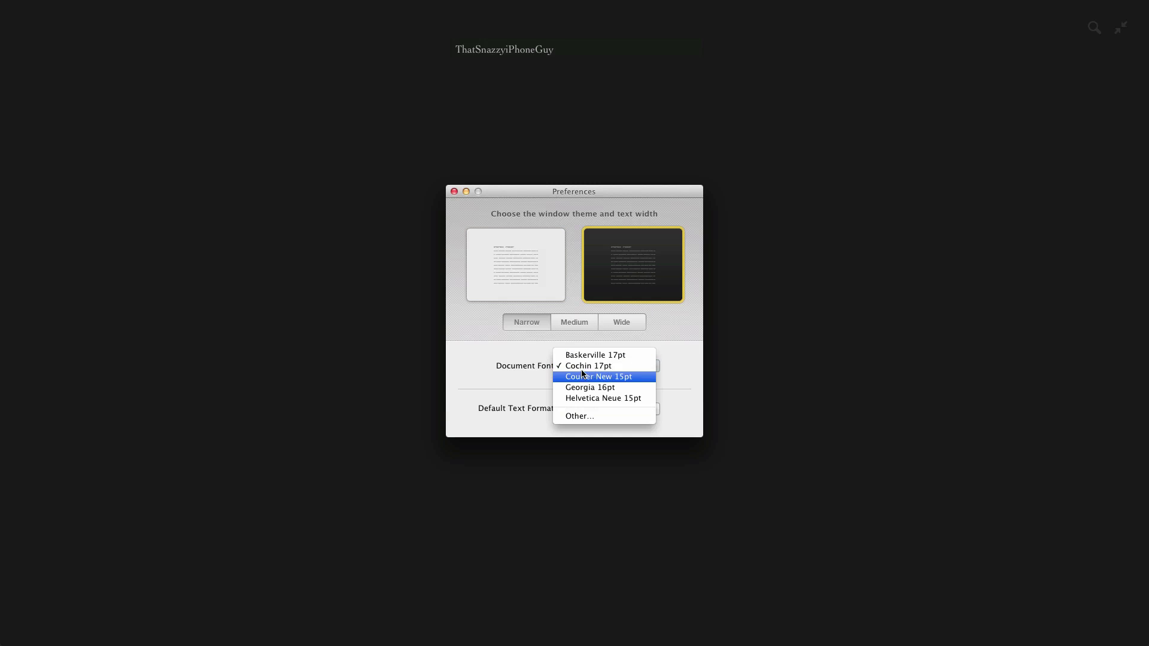
{"action": "left_click", "coordinate": [583, 376]}
{"action": "left_click", "coordinate": [583, 366]}
{"action": "left_click", "coordinate": [583, 375]}
{"action": "left_click", "coordinate": [581, 360]}
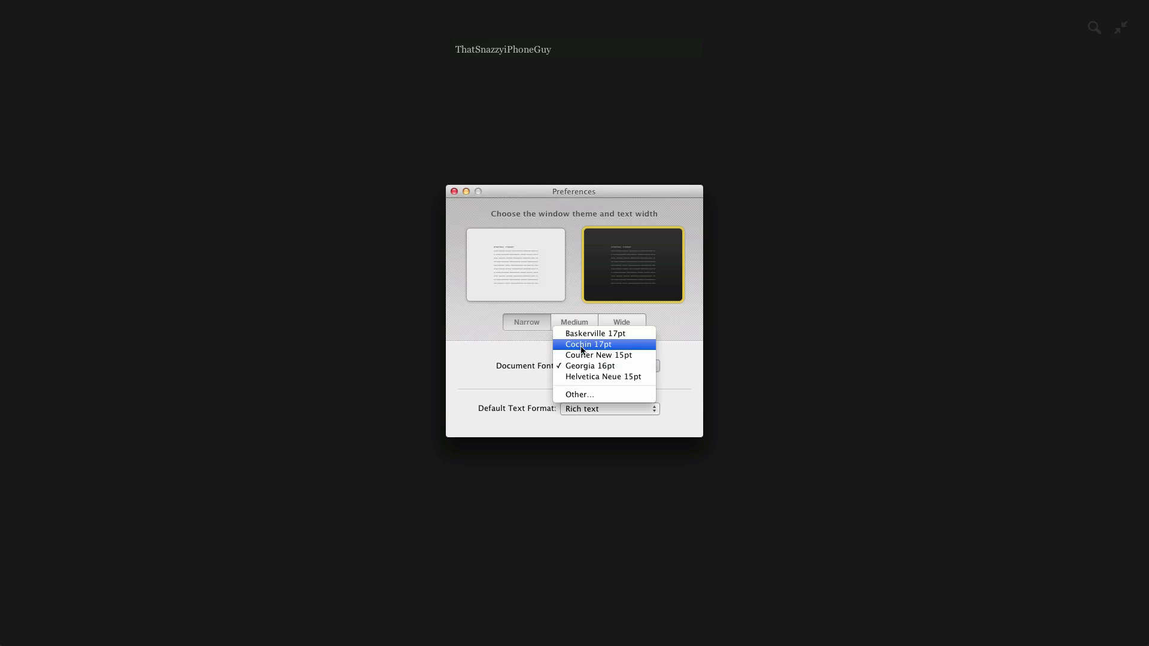
{"action": "left_click", "coordinate": [581, 345]}
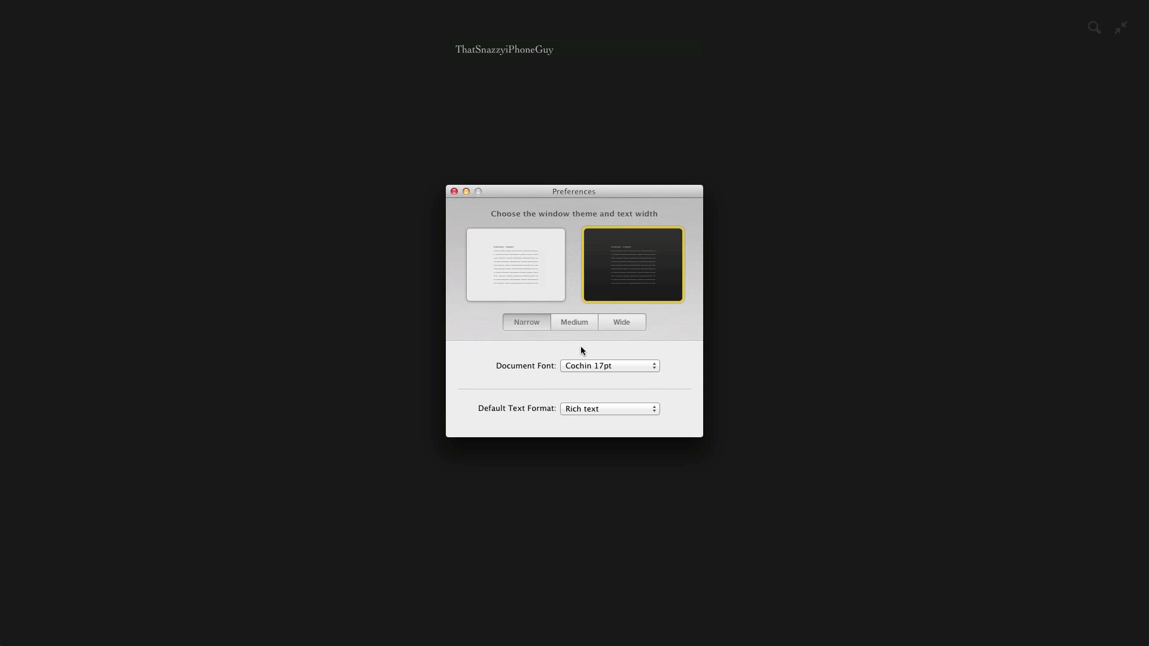
- Switch to the light theme and back to the dark one, and close the preferences
{"action": "left_click", "coordinate": [529, 251]}
{"action": "left_click", "coordinate": [631, 257]}
{"action": "left_click", "coordinate": [588, 362]}
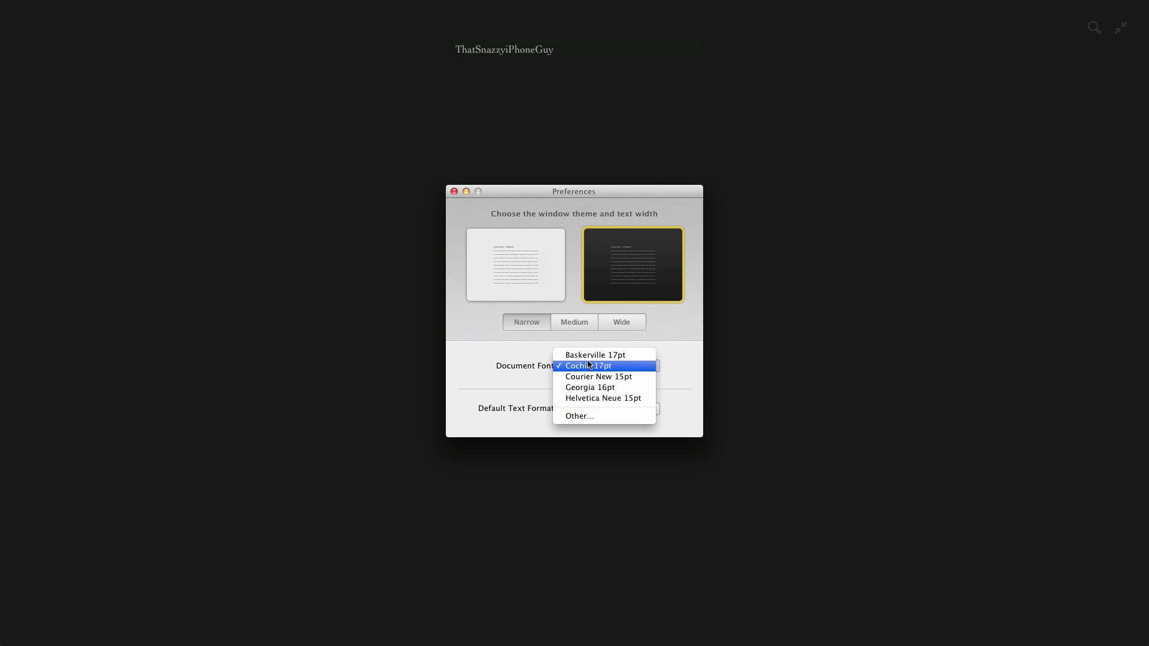
{"action": "left_click", "coordinate": [536, 366]}
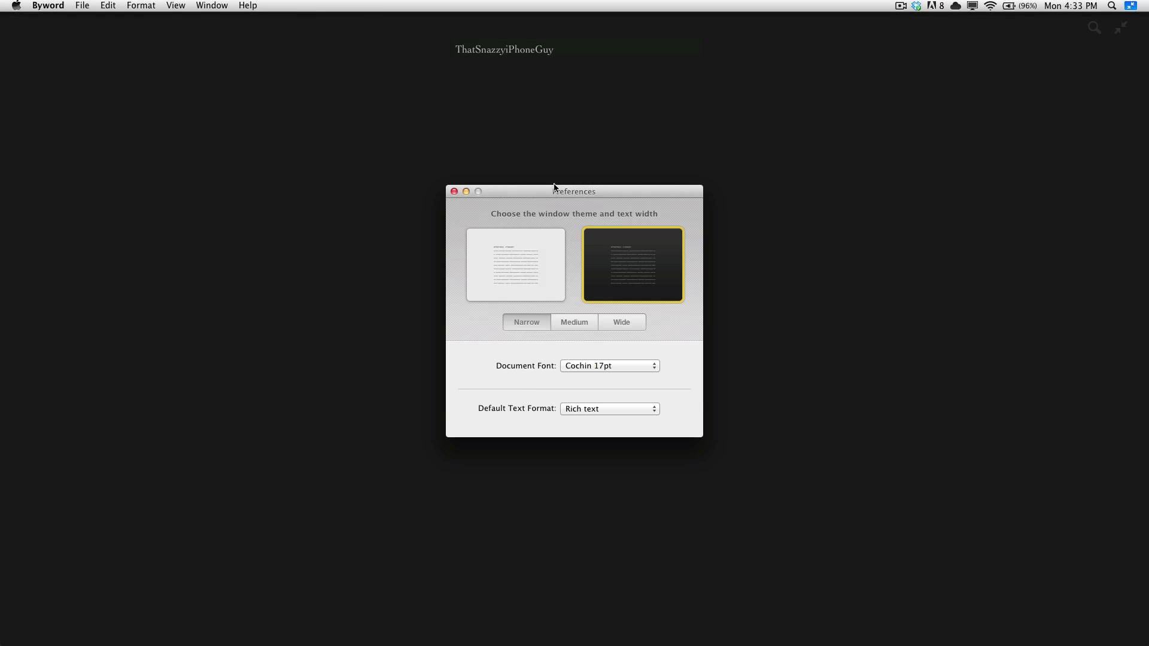
{"action": "left_click", "coordinate": [454, 191]}
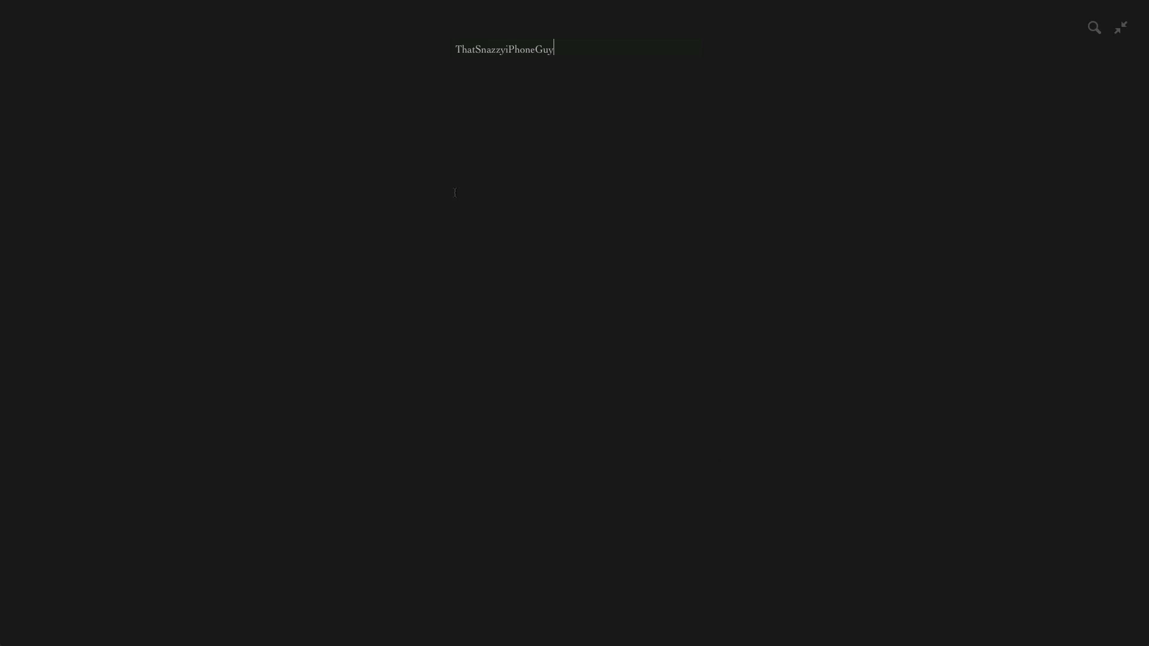
- Disable line focus for the document
{"action": "key", "text": "Return"}
{"action": "key", "text": "BackSpace"}
{"action": "left_click", "coordinate": [208, 5]}
{"action": "mouse_move", "coordinate": [175, 6]}
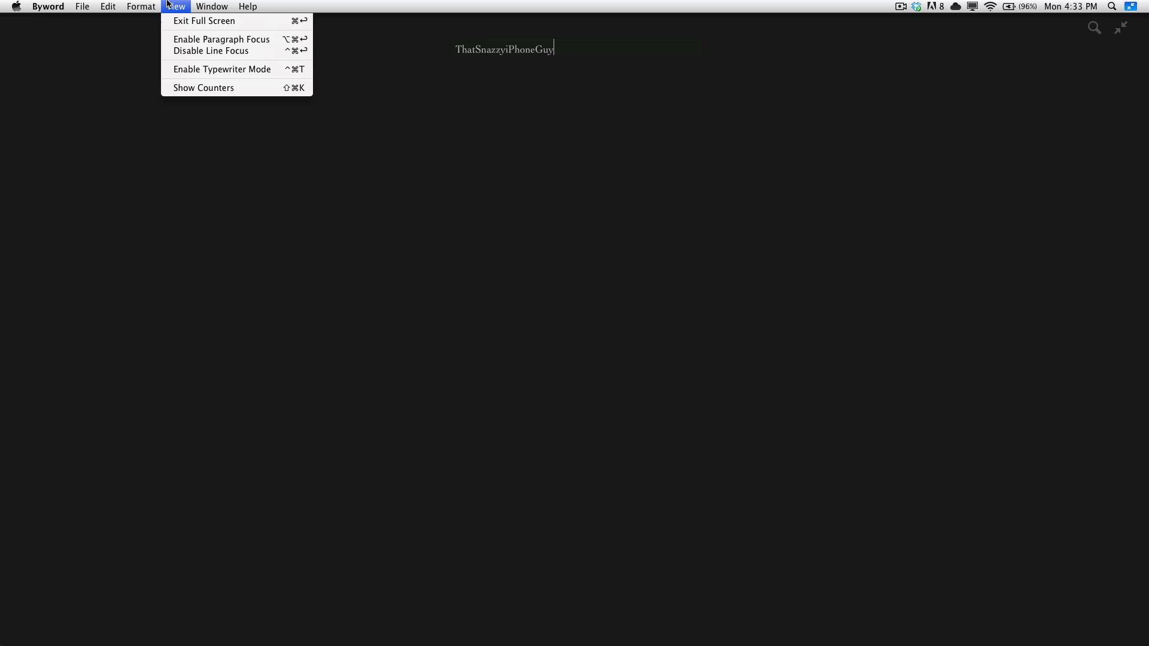
{"action": "left_click", "coordinate": [173, 51]}
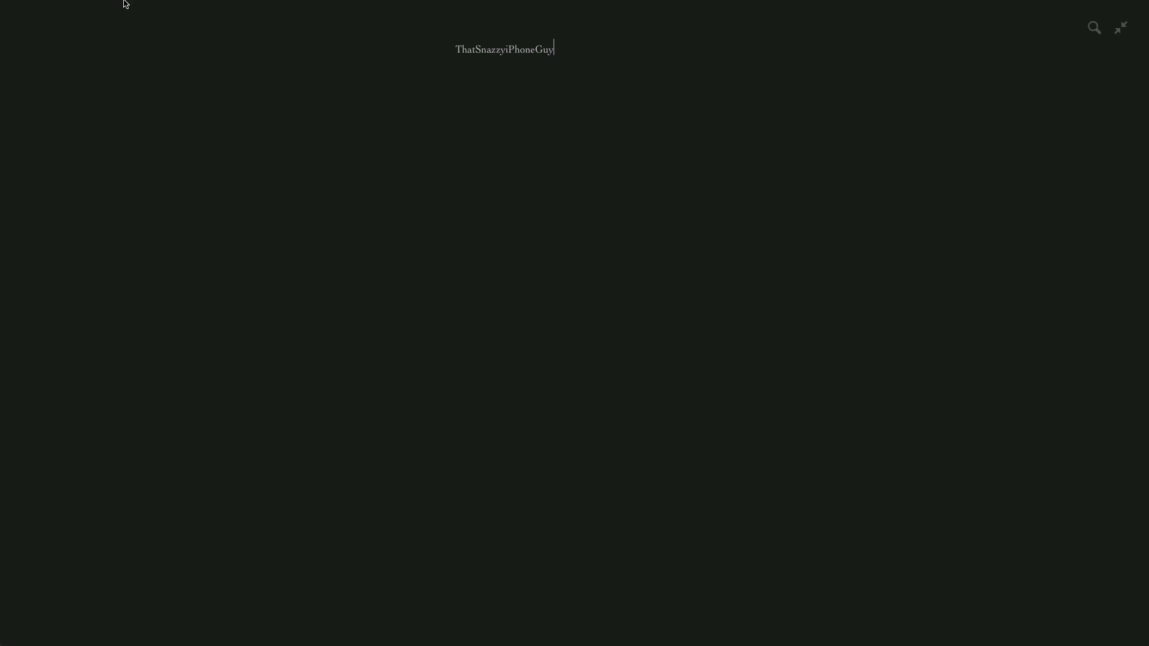
{"action": "mouse_move", "coordinate": [113, 2]}
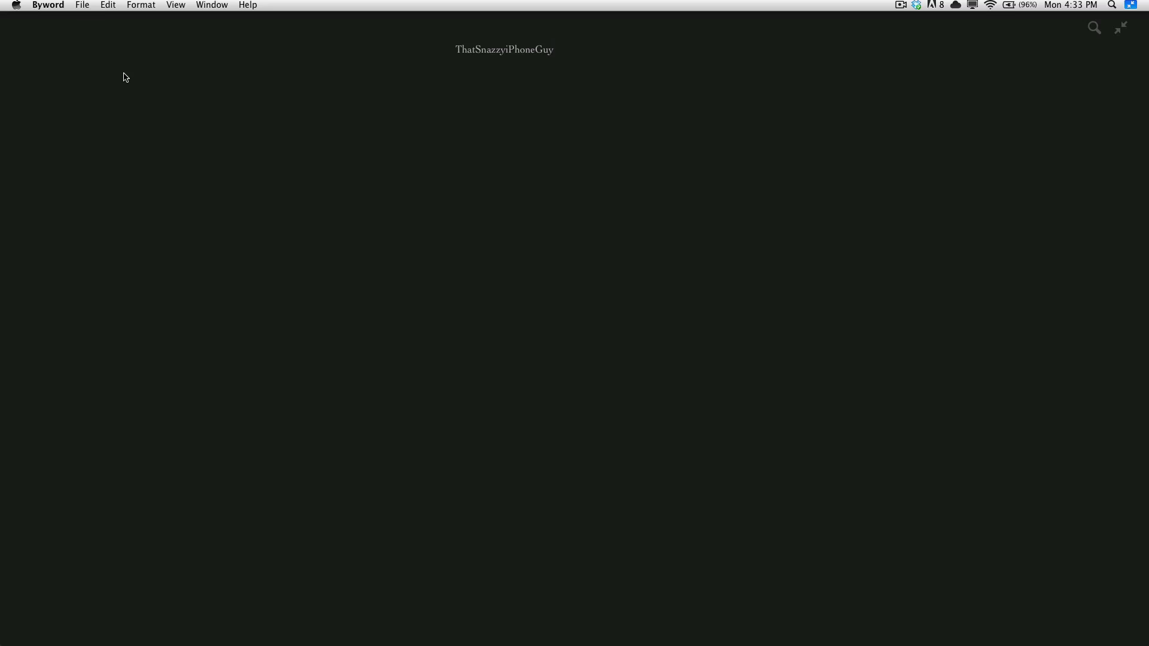
{"action": "left_click", "coordinate": [78, 7]}
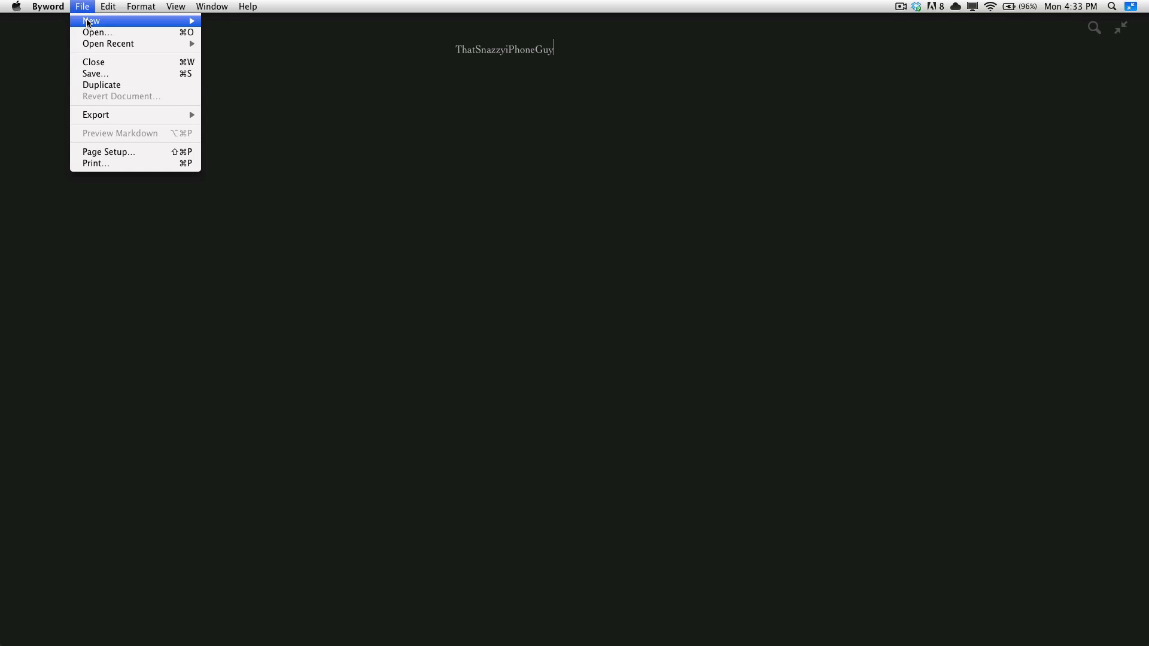
{"action": "mouse_move", "coordinate": [87, 22]}
{"action": "mouse_move", "coordinate": [91, 45]}
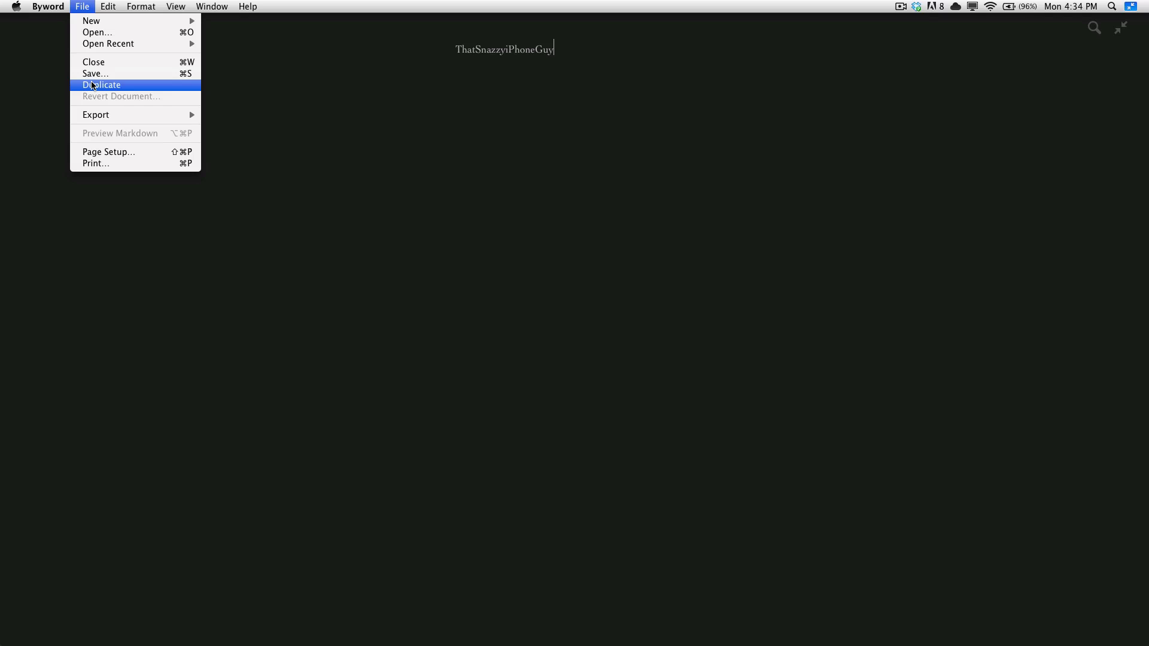
{"action": "mouse_move", "coordinate": [103, 118]}
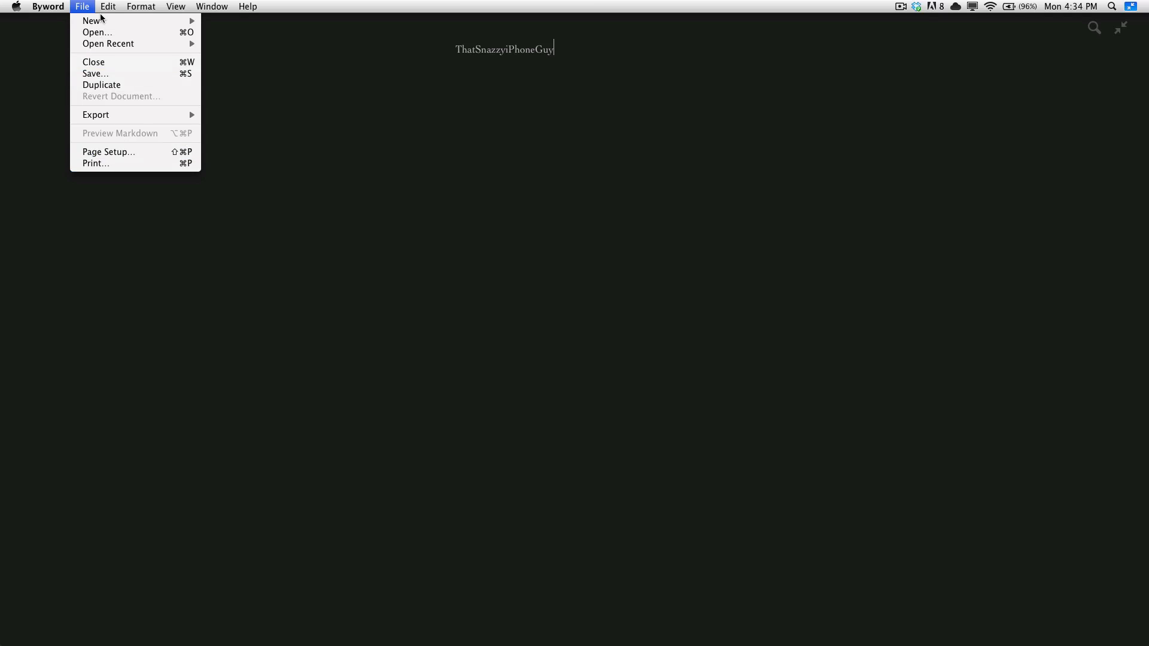
- Enable spell checking while typing
{"action": "mouse_move", "coordinate": [110, 4]}
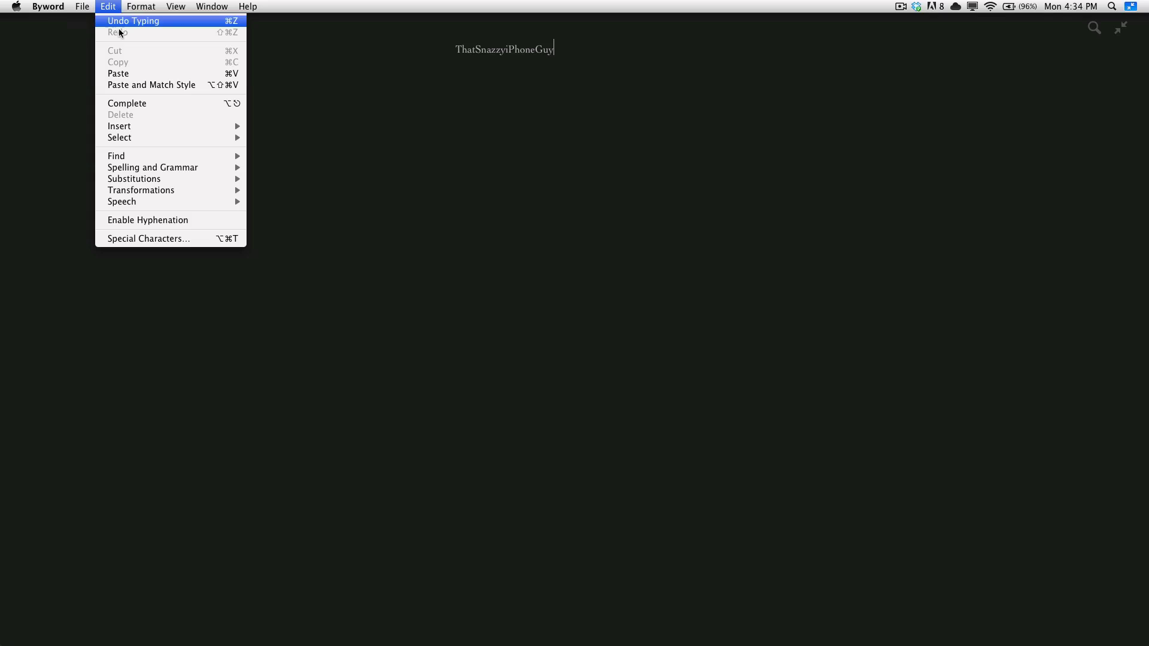
{"action": "mouse_move", "coordinate": [140, 177]}
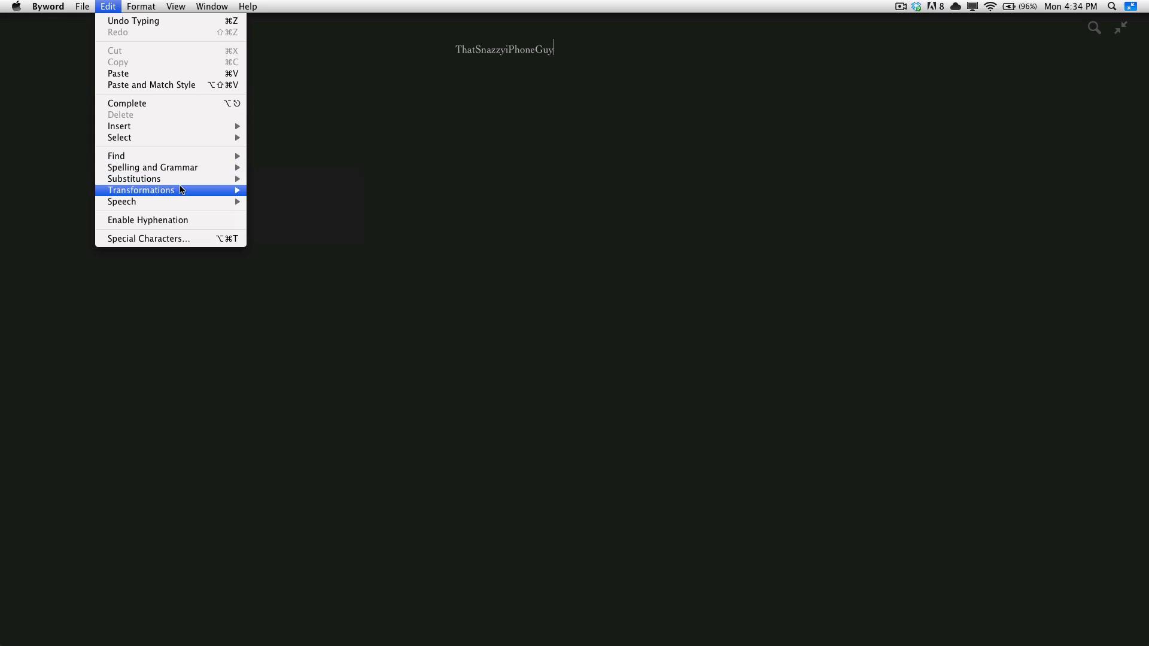
{"action": "mouse_move", "coordinate": [181, 166]}
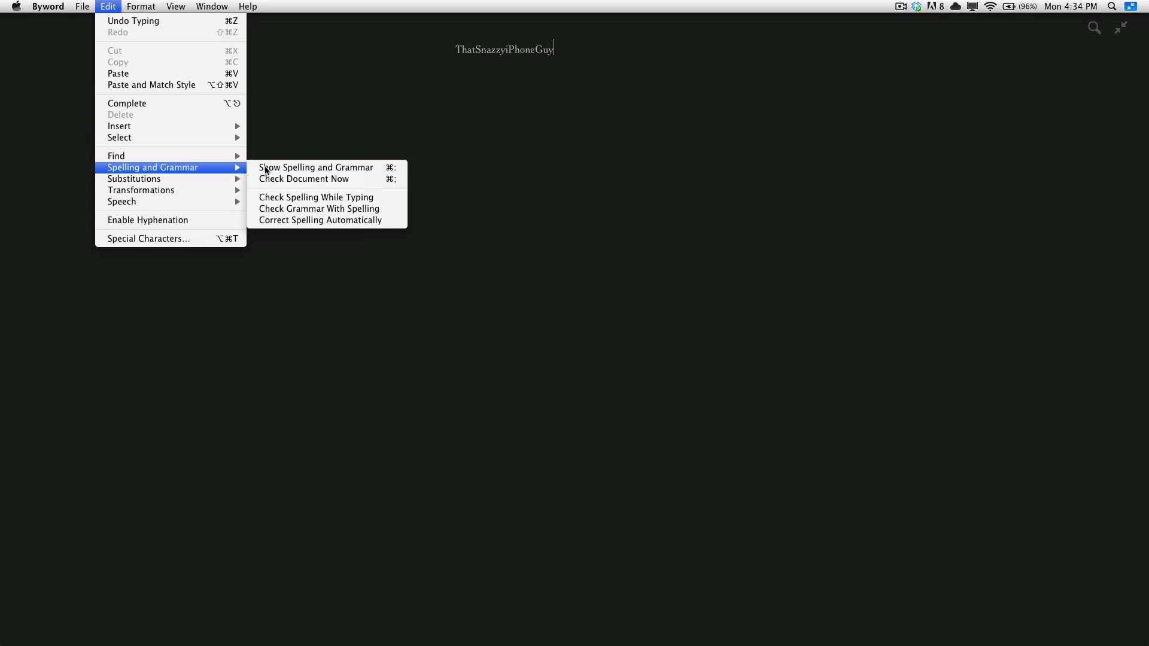
{"action": "left_click", "coordinate": [302, 197]}
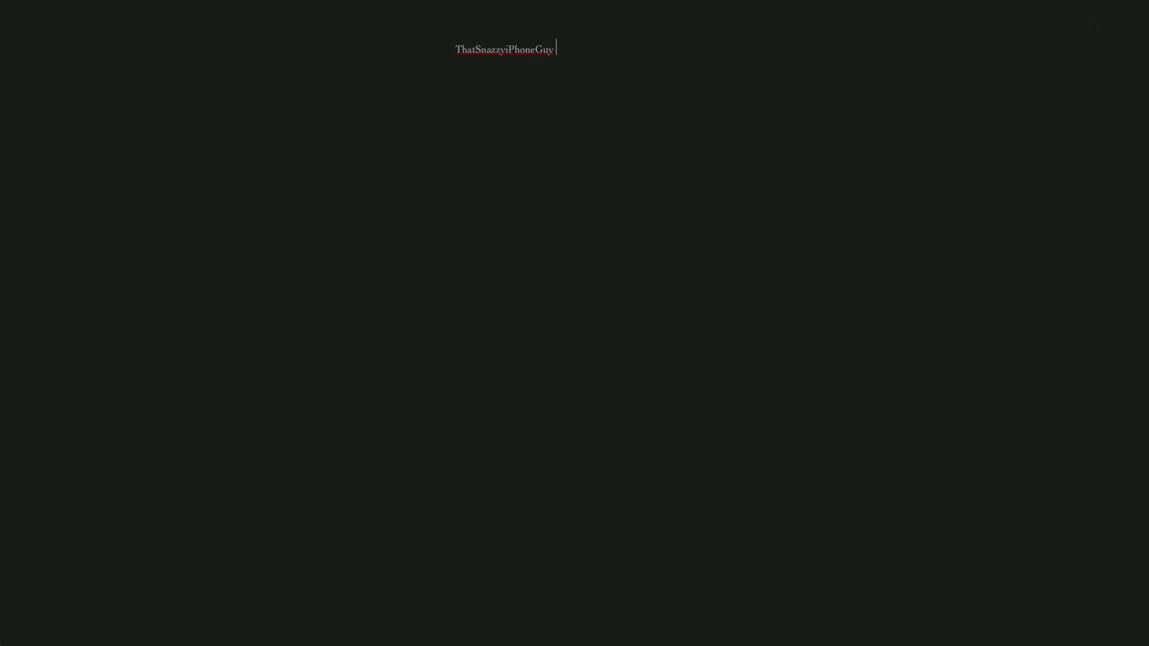
- Turn off spell checking while typing
{"action": "left_click", "coordinate": [110, 5]}
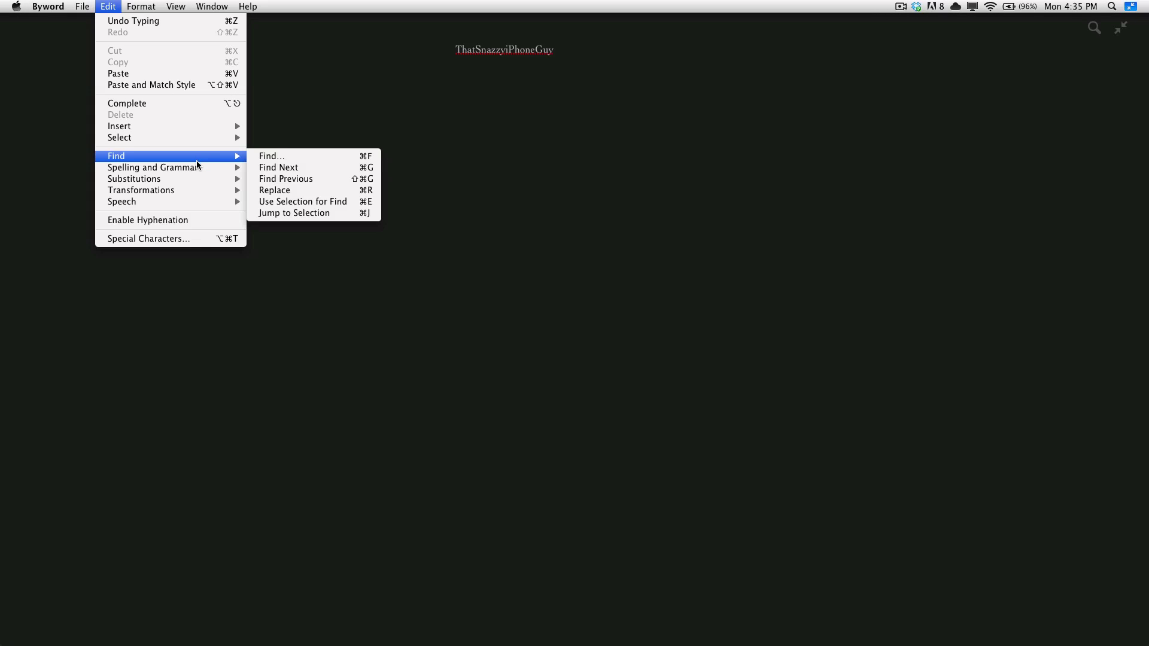
{"action": "mouse_move", "coordinate": [193, 137]}
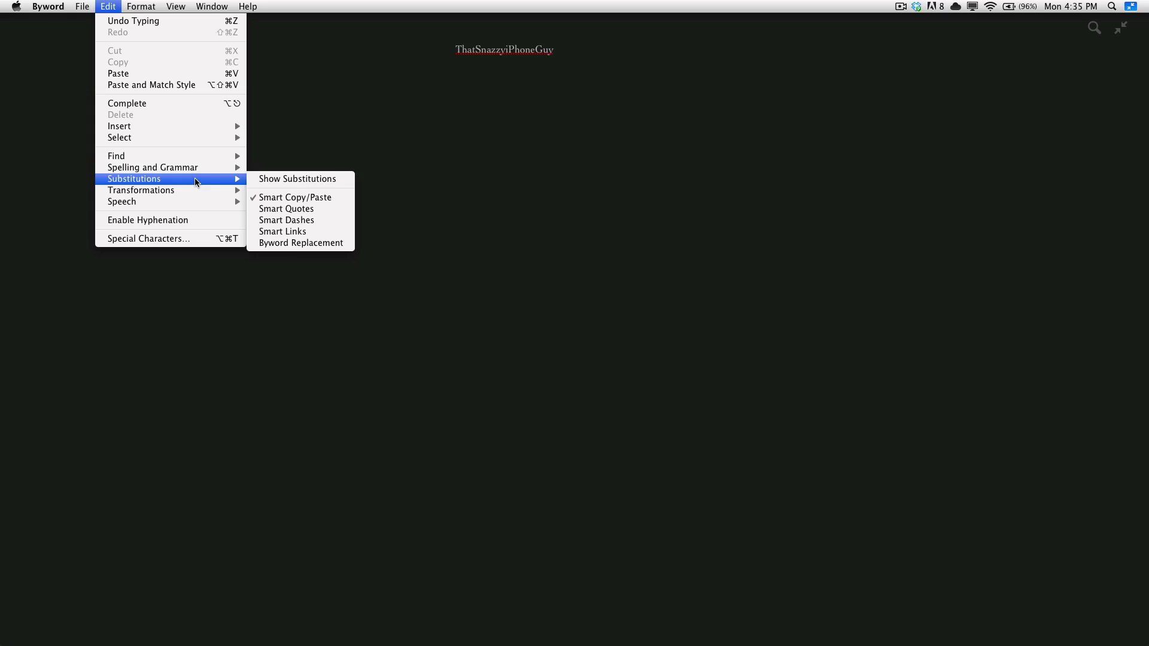
{"action": "left_click", "coordinate": [254, 197]}
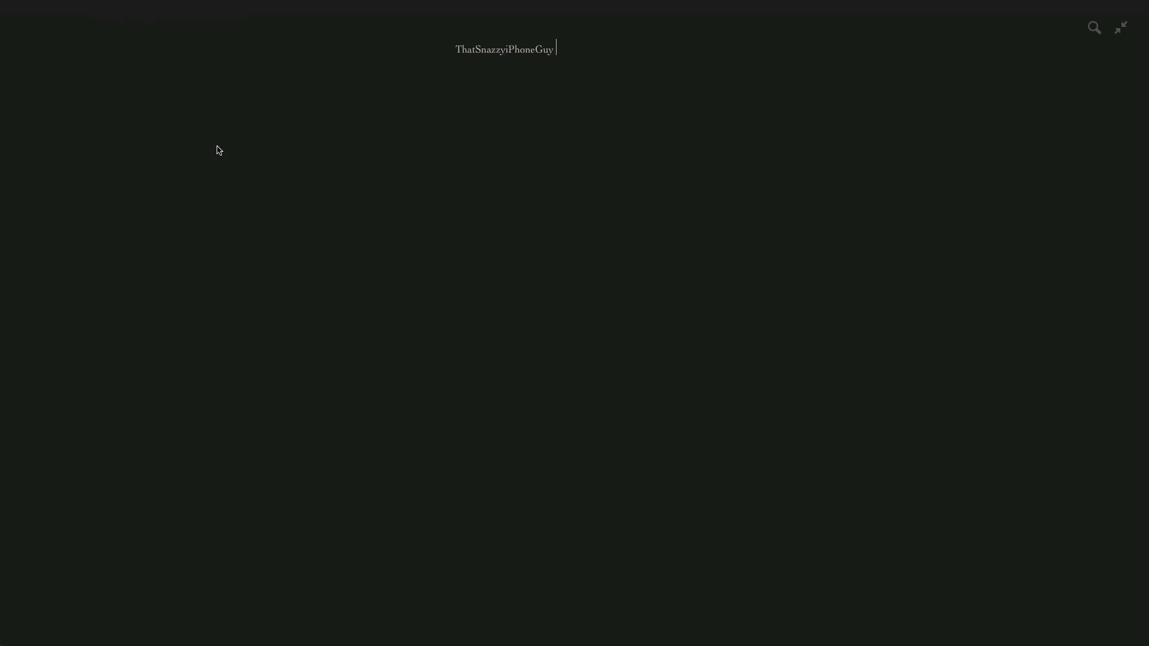
- Try centering the line of text, and restore its left alignment
{"action": "left_click", "coordinate": [127, 3]}
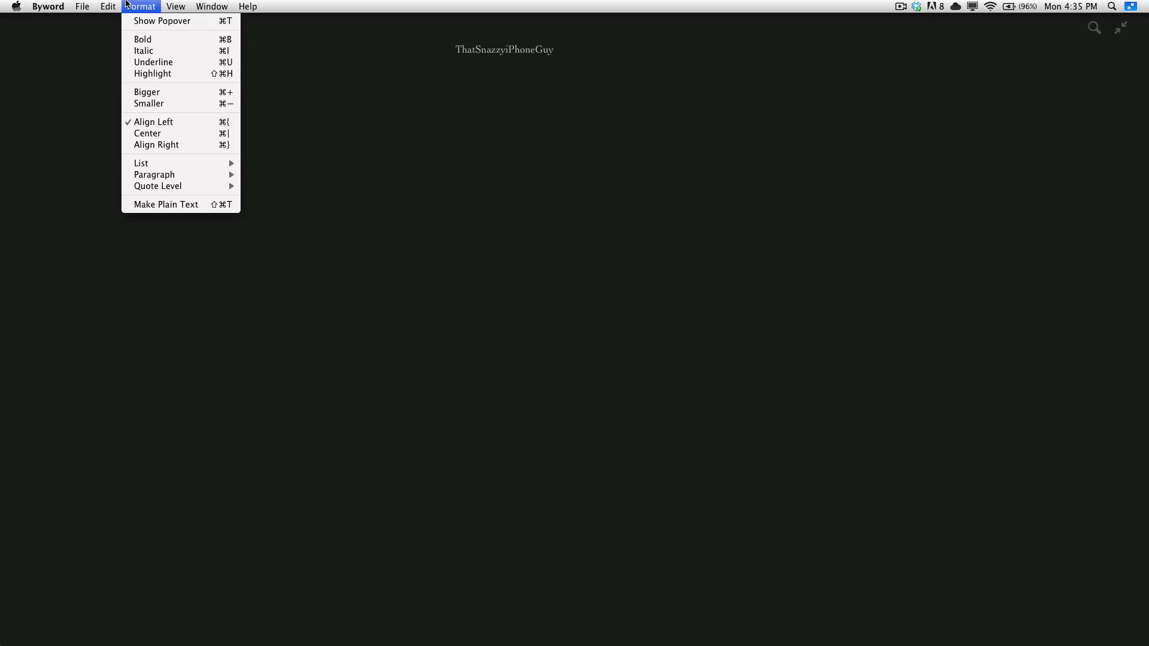
{"action": "left_click", "coordinate": [514, 68]}
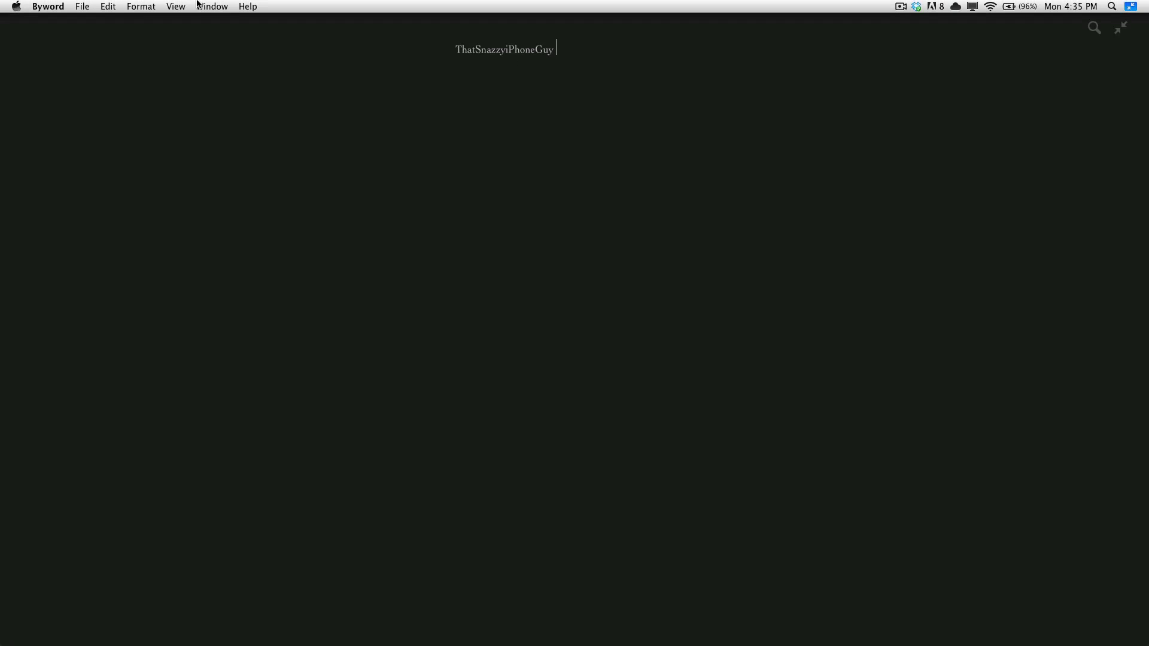
{"action": "left_click", "coordinate": [134, 4]}
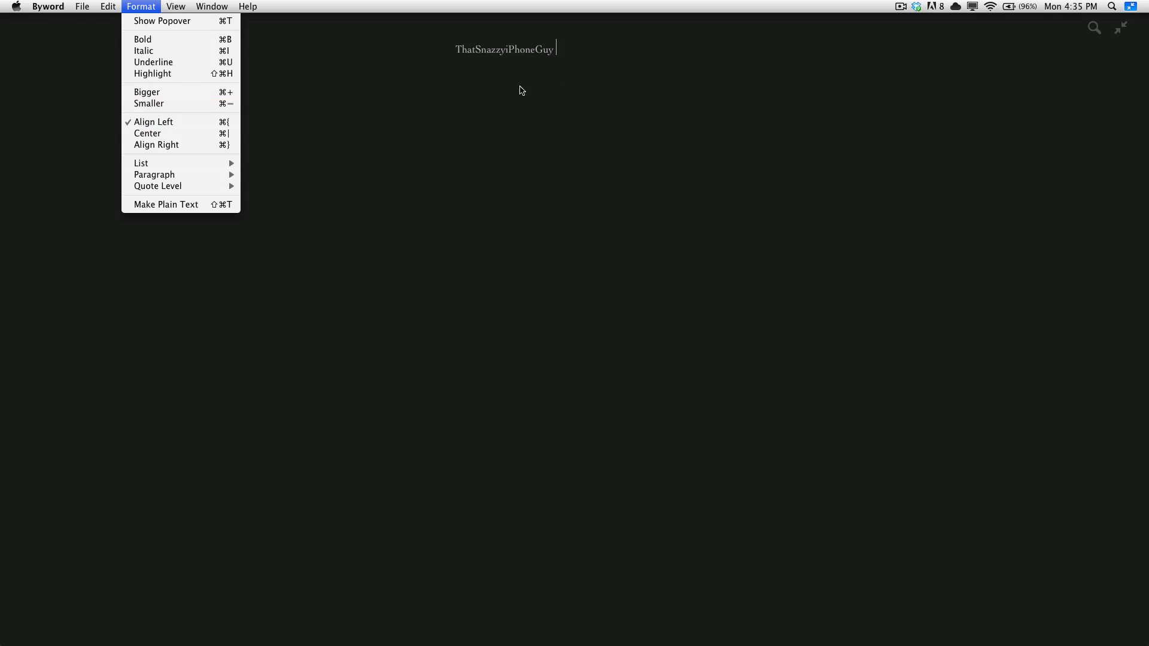
{"action": "left_click", "coordinate": [559, 79]}
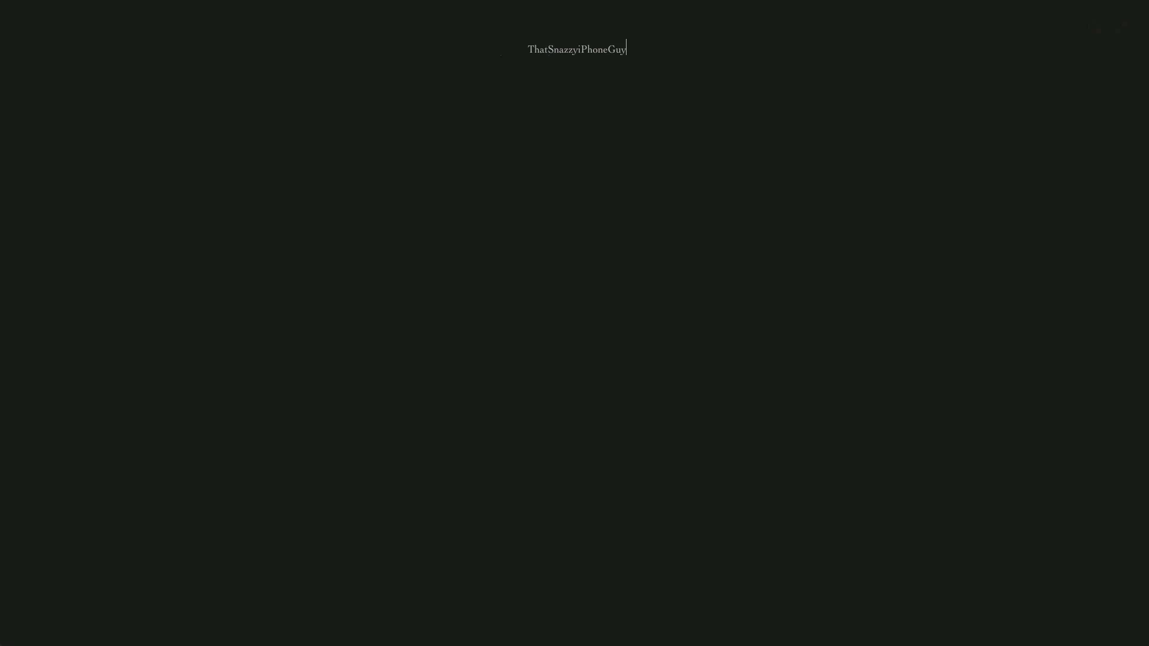
{"action": "key", "text": "super+braceleft"}
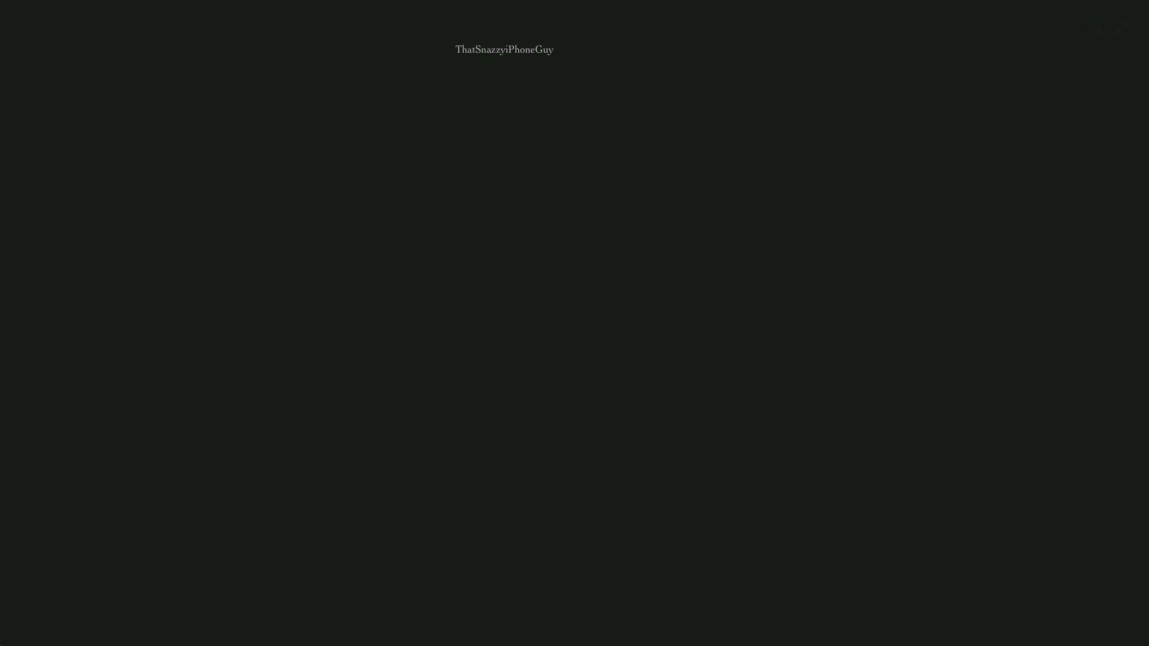
- Select the whole ThatSnazzyiPhoneGuy line, try center alignment on it, and set it back to left-aligned
{"action": "key", "text": "super+a"}
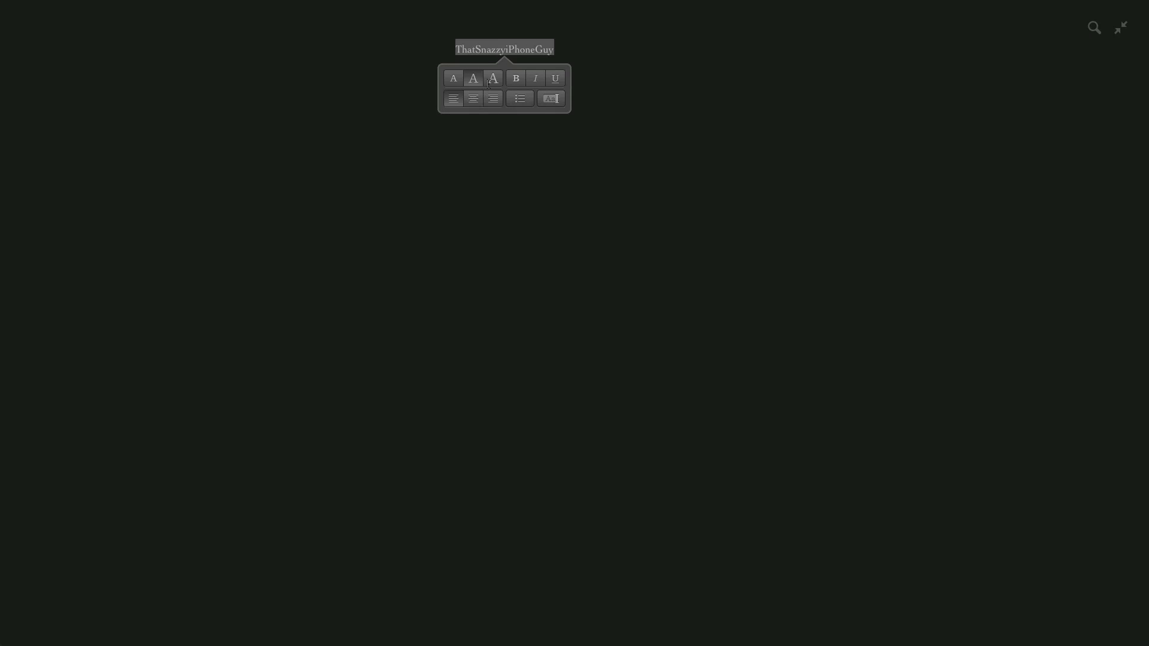
{"action": "key", "text": "super+bar"}
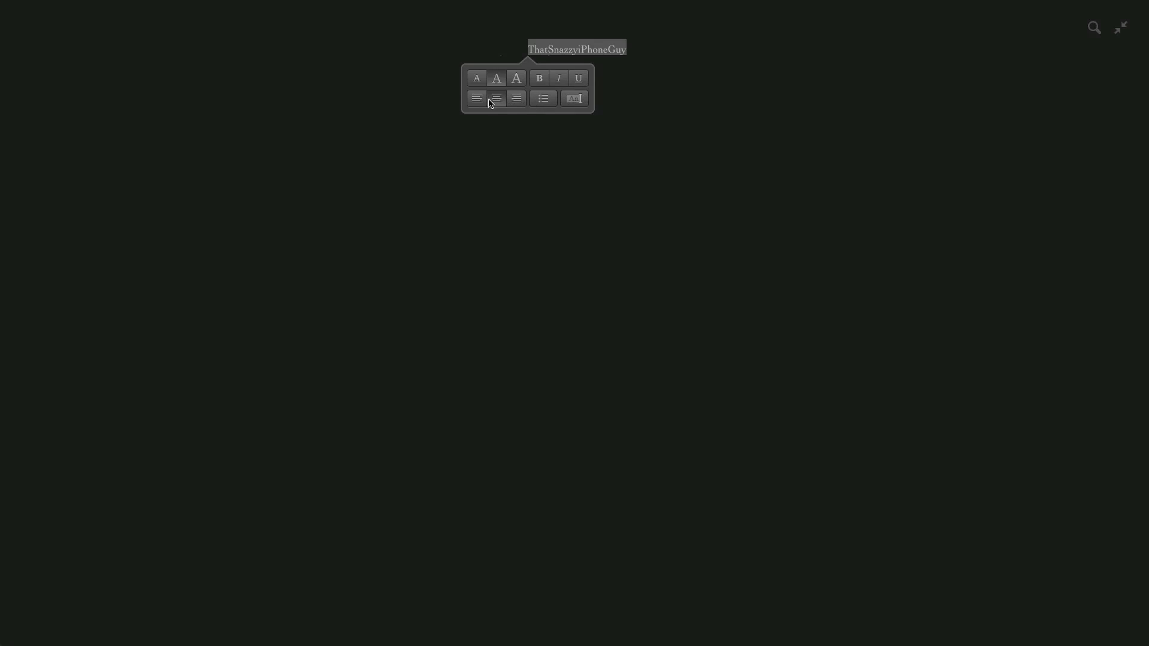
{"action": "left_click", "coordinate": [482, 100]}
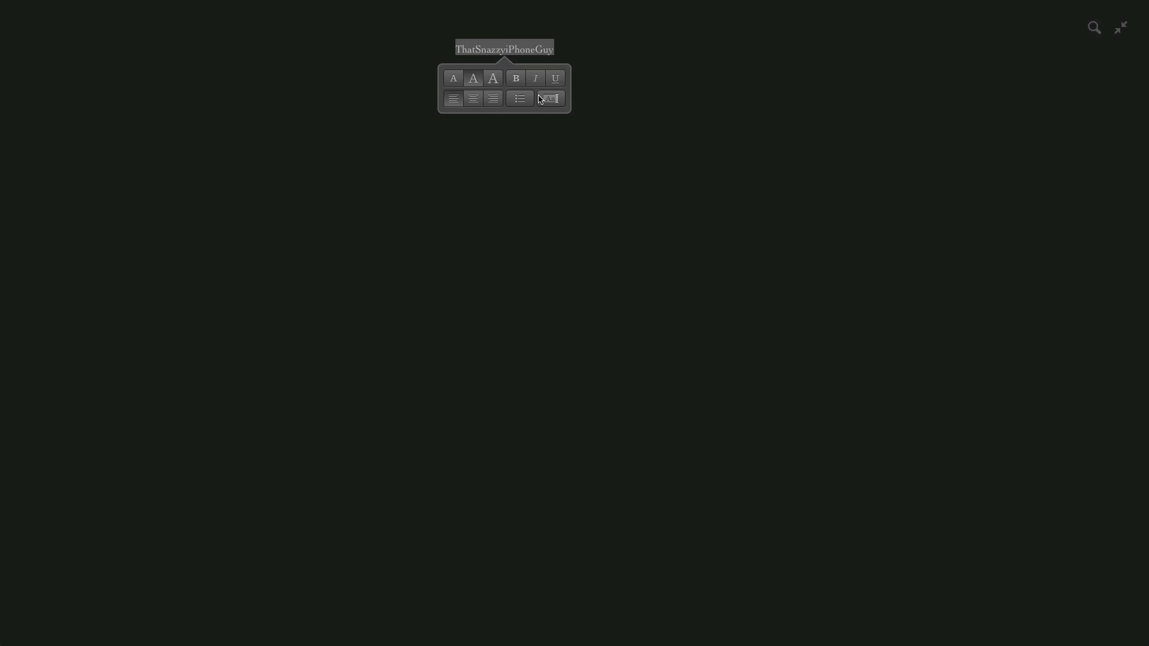
- Format the line as a bulleted list item, and delete it from the document
{"action": "left_click", "coordinate": [521, 100]}
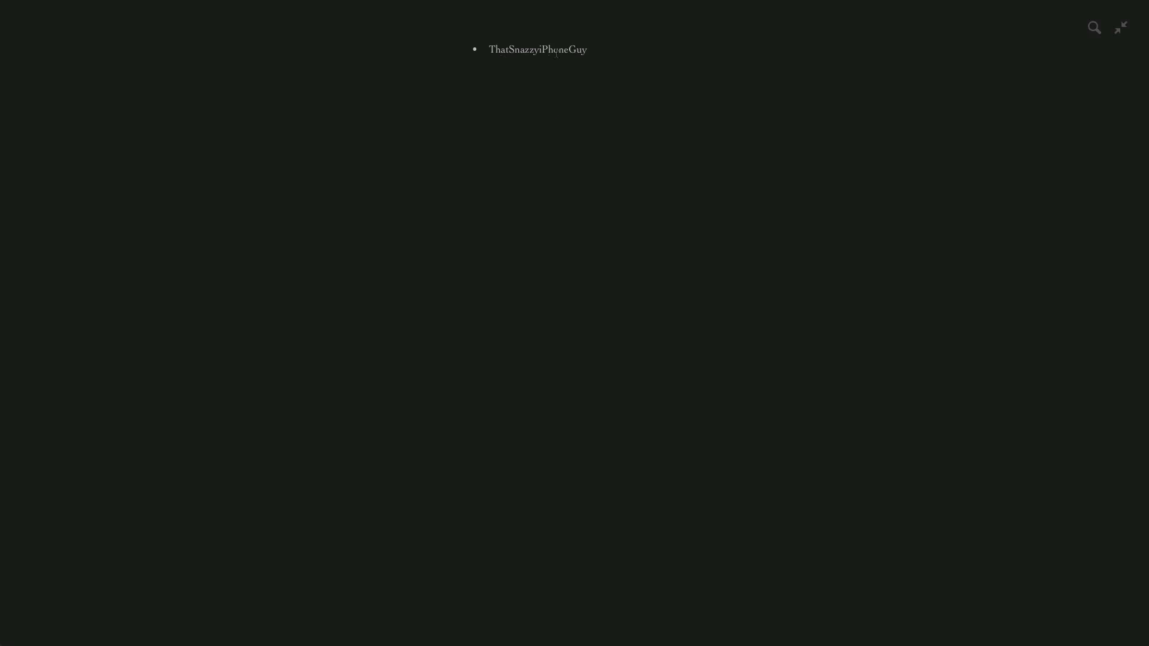
{"action": "left_click_drag", "start_coordinate": [454, 63], "coordinate": [459, 19]}
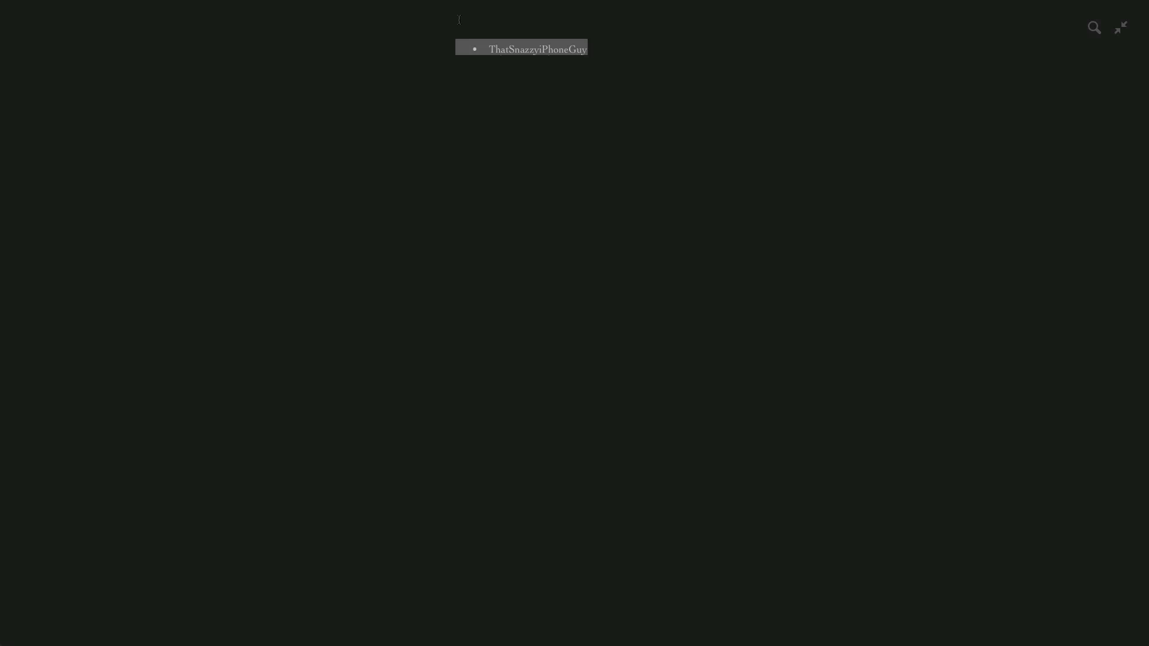
{"action": "key", "text": "BackSpace"}
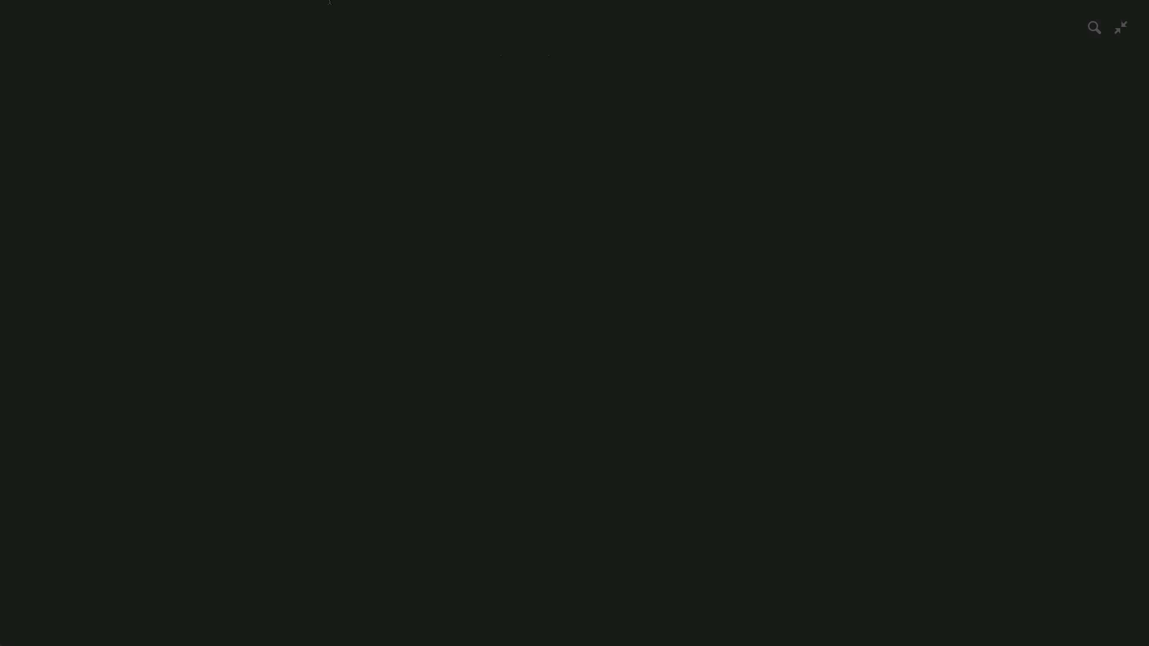
- Exit full-screen mode and move the document window toward the middle of the desktop
{"action": "mouse_move", "coordinate": [245, 2]}
{"action": "left_click", "coordinate": [141, 6]}
{"action": "mouse_move", "coordinate": [171, 4]}
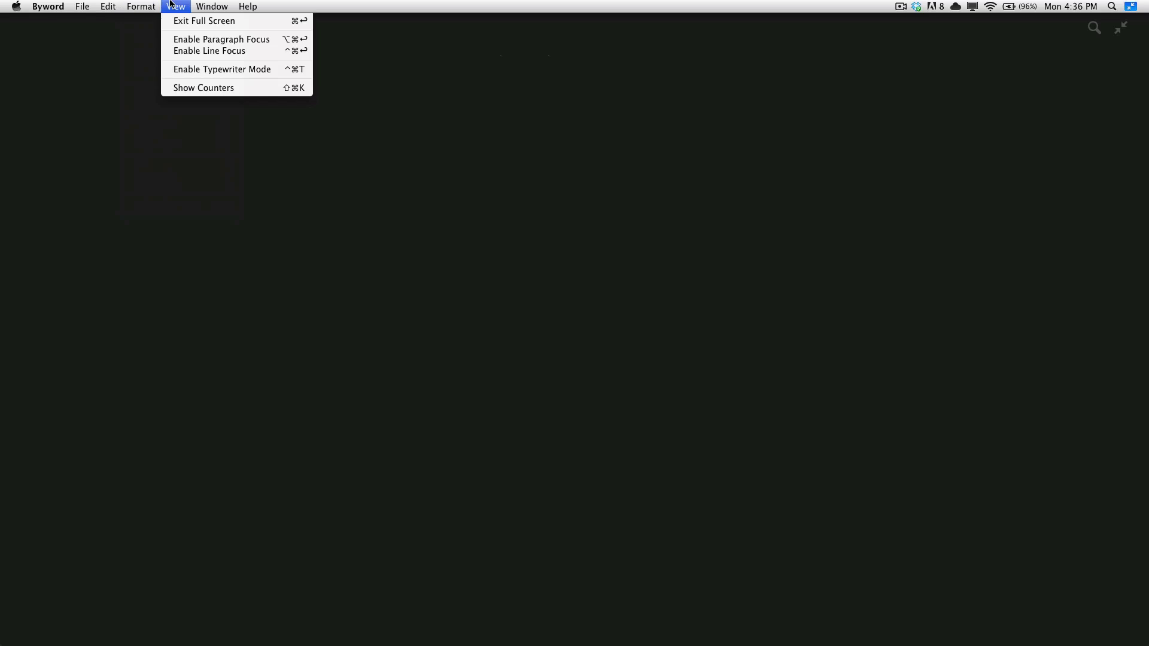
{"action": "left_click", "coordinate": [180, 21]}
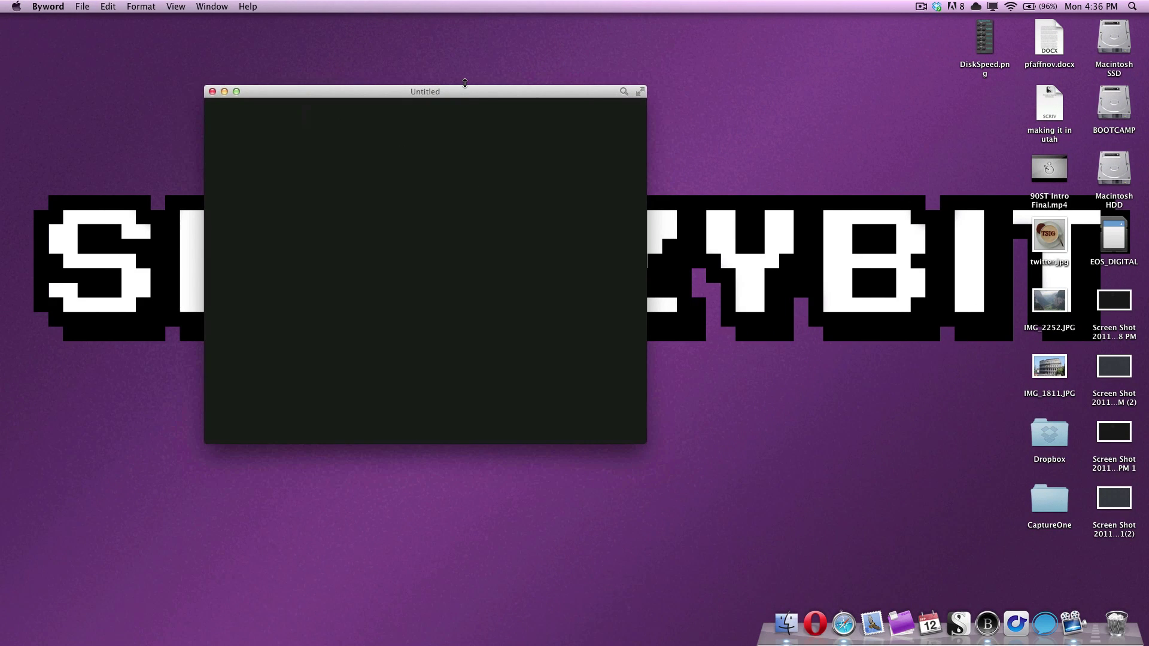
{"action": "left_click_drag", "start_coordinate": [464, 87], "coordinate": [595, 100]}
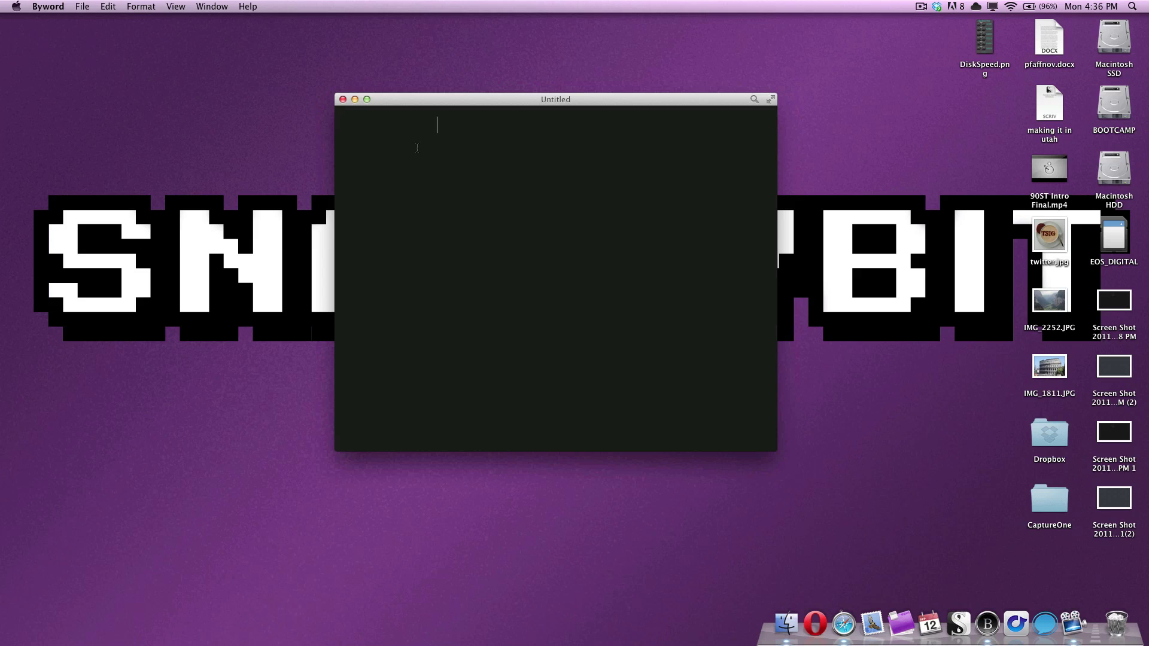
- Return the empty document to full-screen mode
{"action": "left_click", "coordinate": [149, 6]}
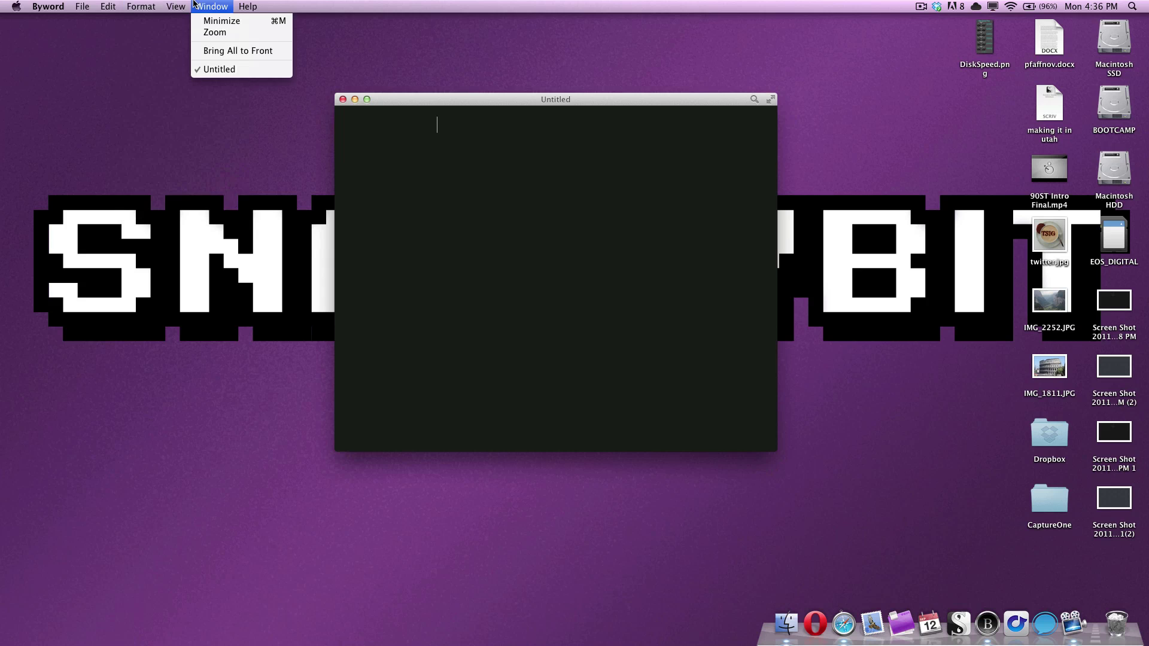
{"action": "left_click", "coordinate": [194, 22]}
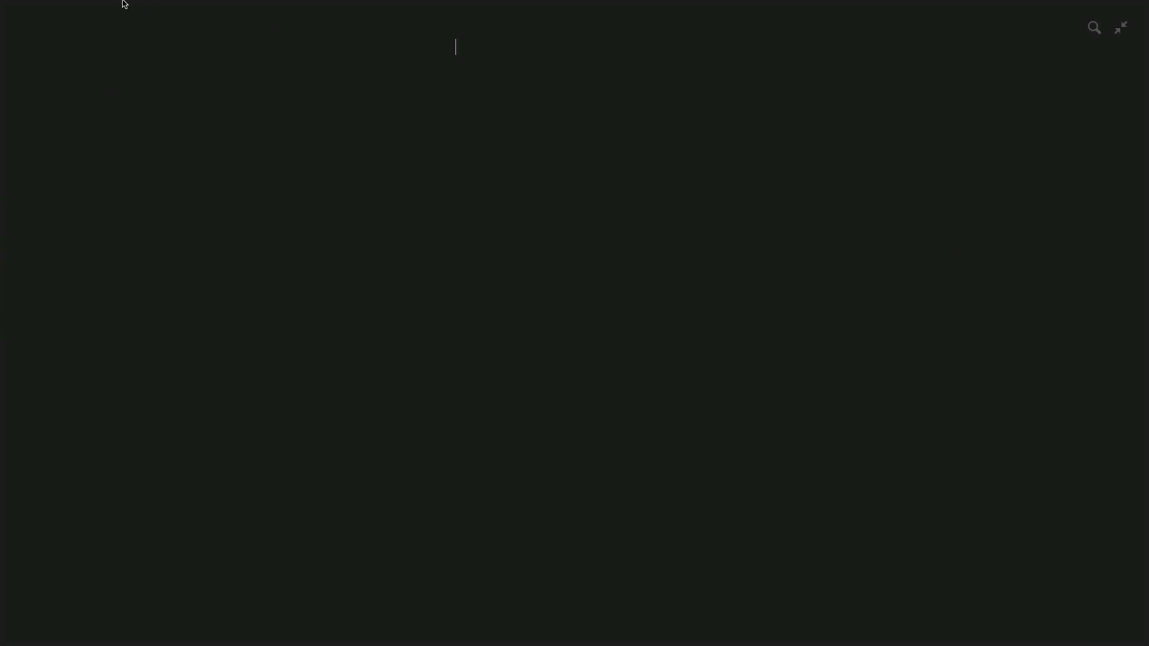
{"action": "mouse_move", "coordinate": [124, 4]}
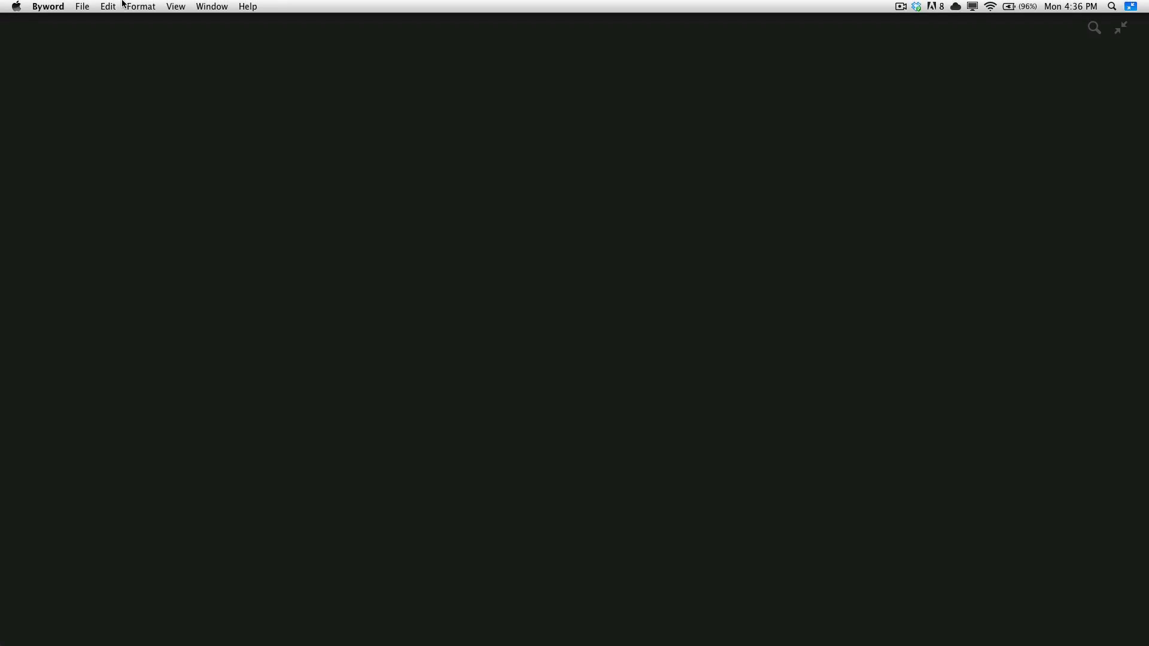
{"action": "left_click", "coordinate": [212, 6]}
{"action": "mouse_move", "coordinate": [176, 6]}
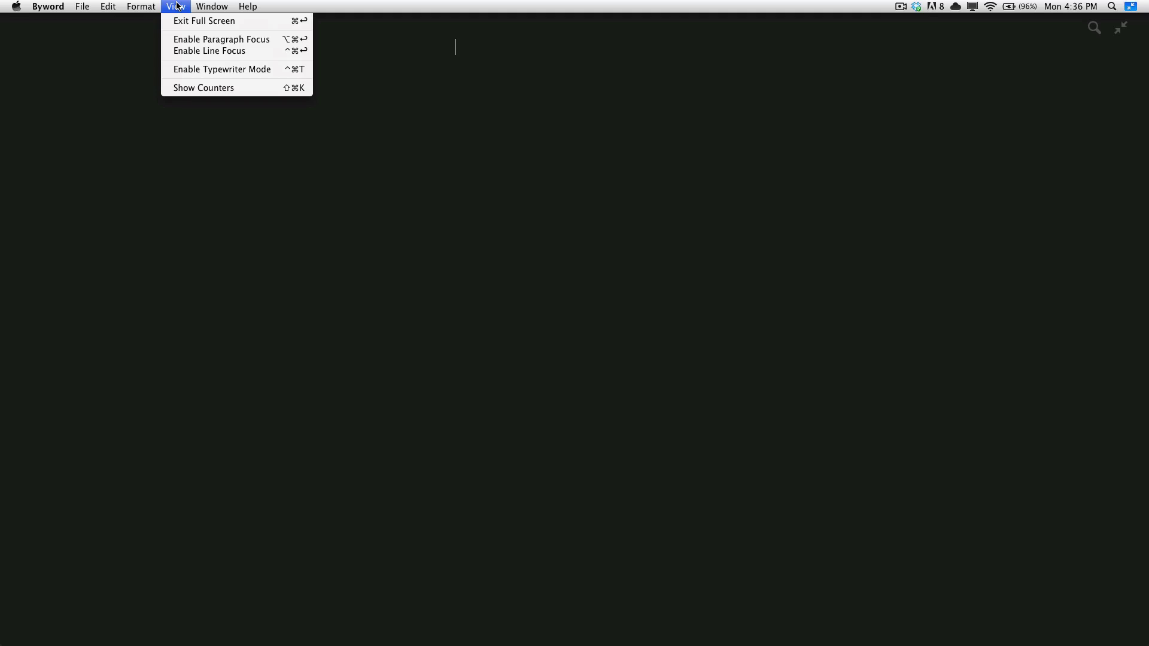
{"action": "left_click", "coordinate": [177, 6]}
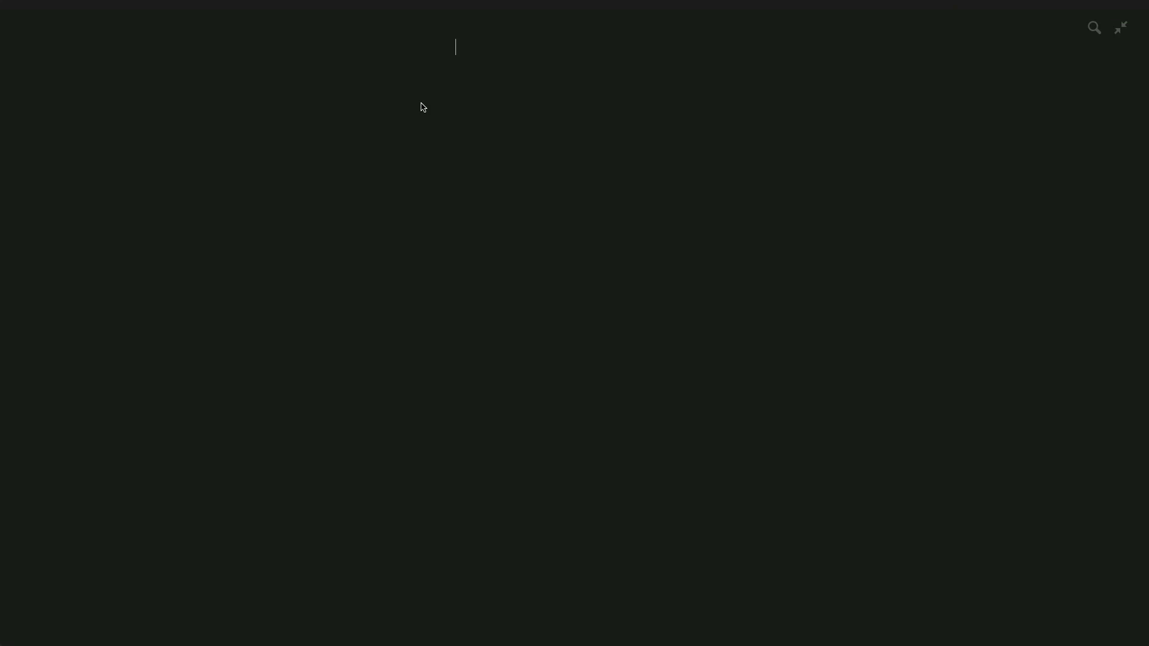
- Enter "I am ThatSnazzyiPhoneGuy." as four separate paragraphs, leaving the fourth without its period
{"action": "type", "text": "I am ThatSnazzyiPhoneGuy."}
{"action": "key", "text": "super+a"}
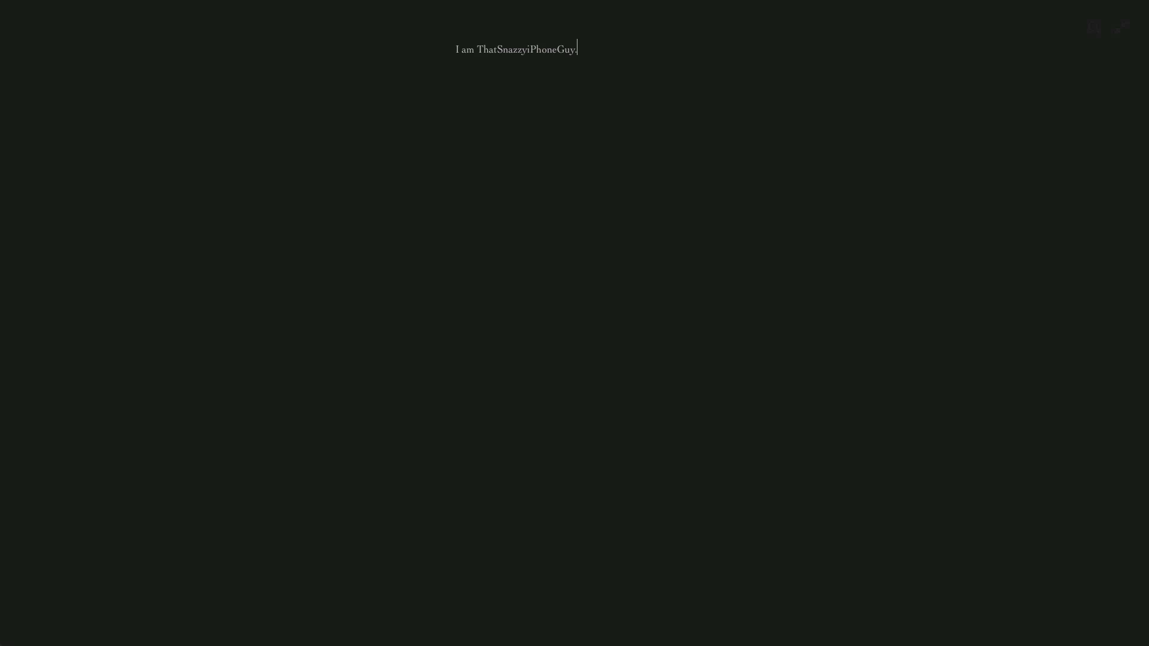
{"action": "type", "text": "I am ThatSnazzyiPhoneGuy."}
{"action": "type", "text": "I am ThatSnazzyiPhoneGuy."}
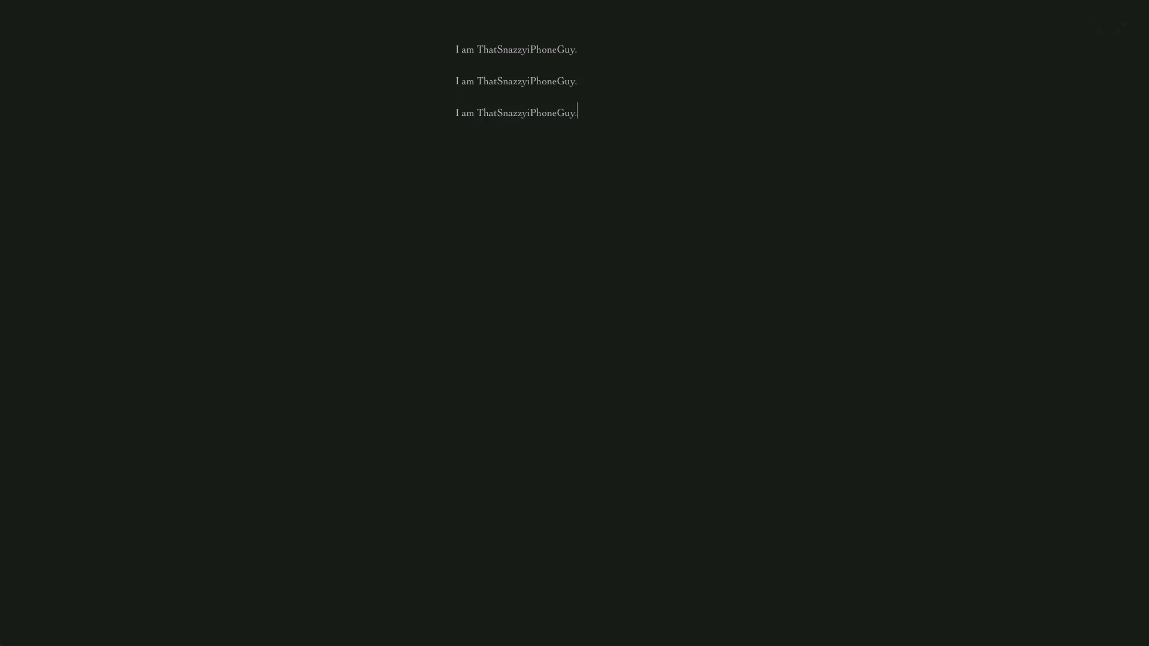
{"action": "key", "text": "Return"}
{"action": "type", "text": "I am ThatSnazzyiPhoneGuy."}
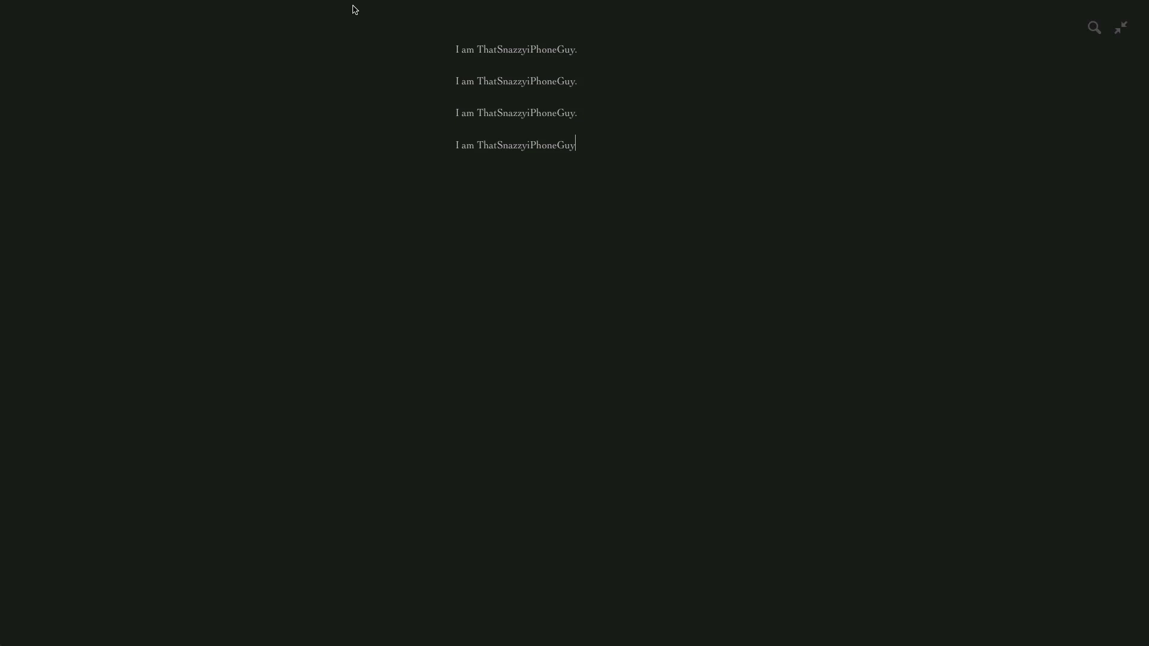
- Enable Paragraph Focus and extend the fourth paragraph with ". sdocia osdi novsid novsindov isndcosidncosidnc"
{"action": "left_click", "coordinate": [176, 6]}
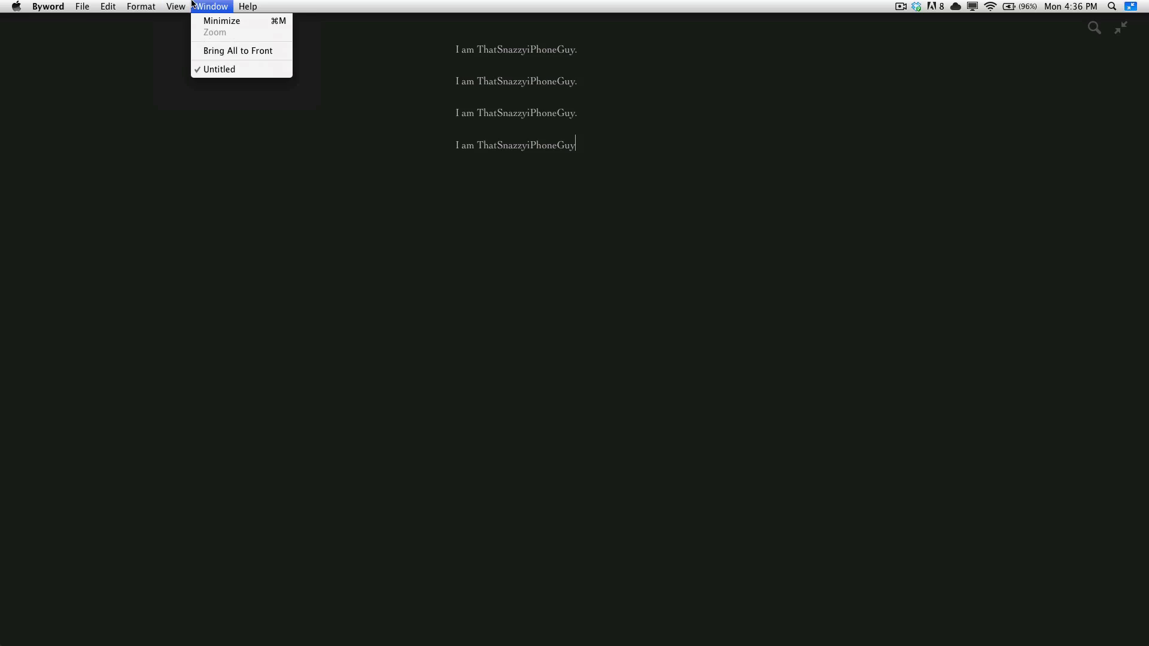
{"action": "left_click", "coordinate": [187, 39]}
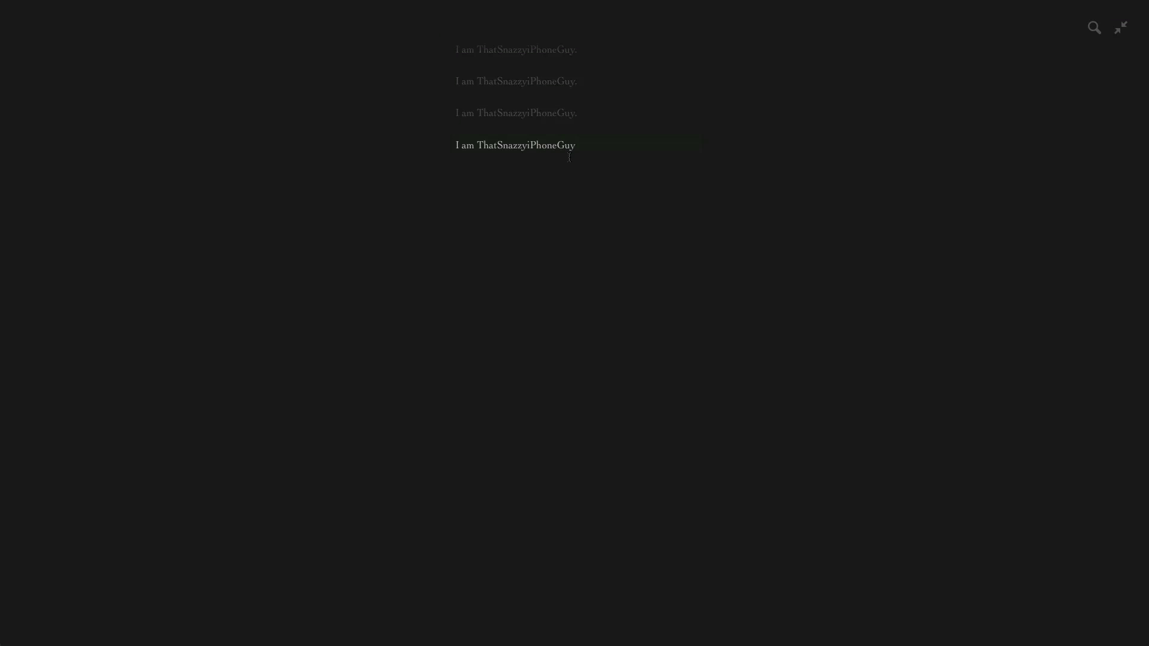
{"action": "type", "text": "/"}
{"action": "key", "text": "BackSpace"}
{"action": "type", "text": ". sdocia osdi novsid novsindov isndcosidncosidnc"}
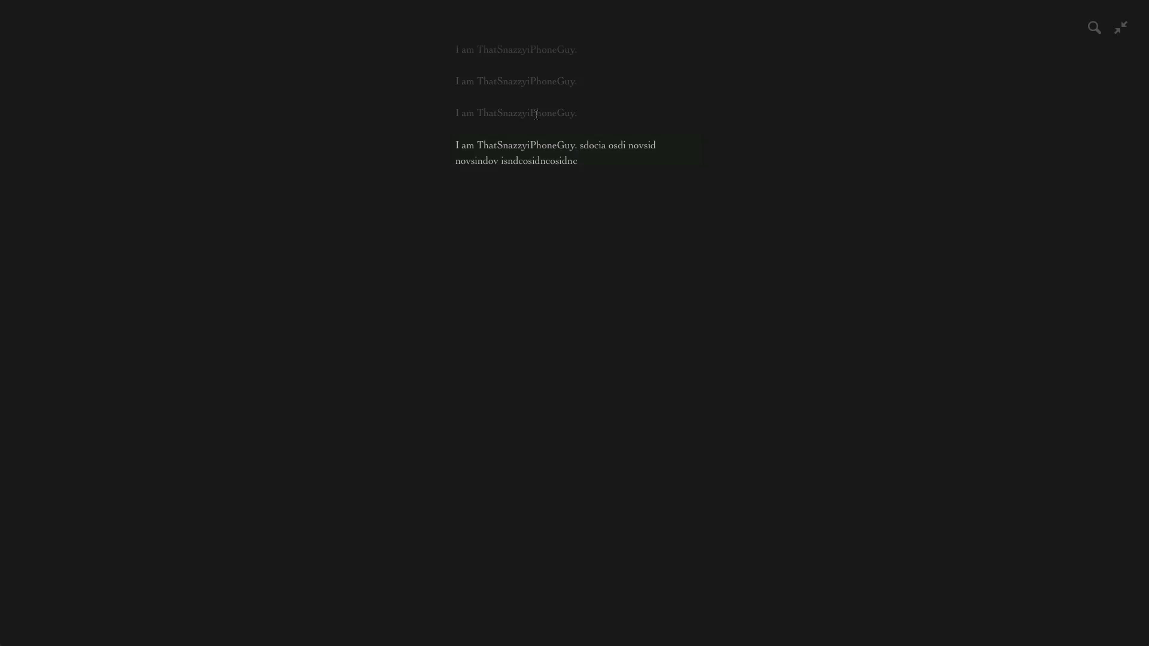
- Disable Paragraph Focus so all paragraphs are shown equally
{"action": "left_click", "coordinate": [176, 5]}
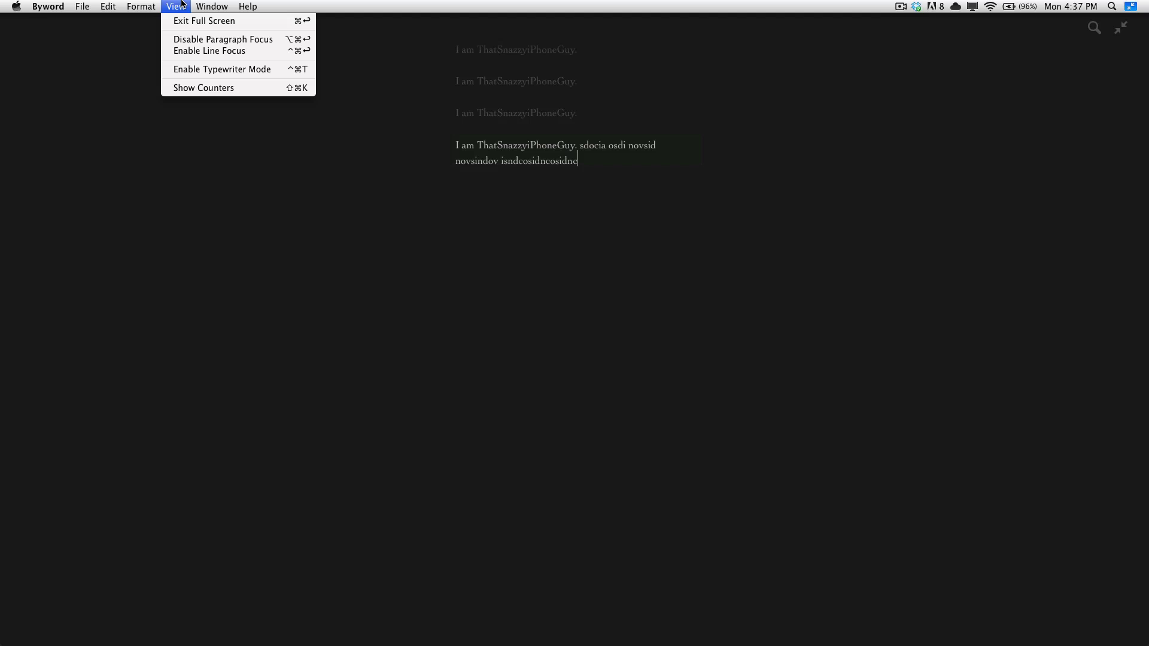
{"action": "left_click", "coordinate": [210, 39]}
- Try Typewriter Mode on the four-paragraph text and disable it again
{"action": "left_click", "coordinate": [174, 6]}
{"action": "mouse_move", "coordinate": [212, 5]}
{"action": "mouse_move", "coordinate": [175, 6]}
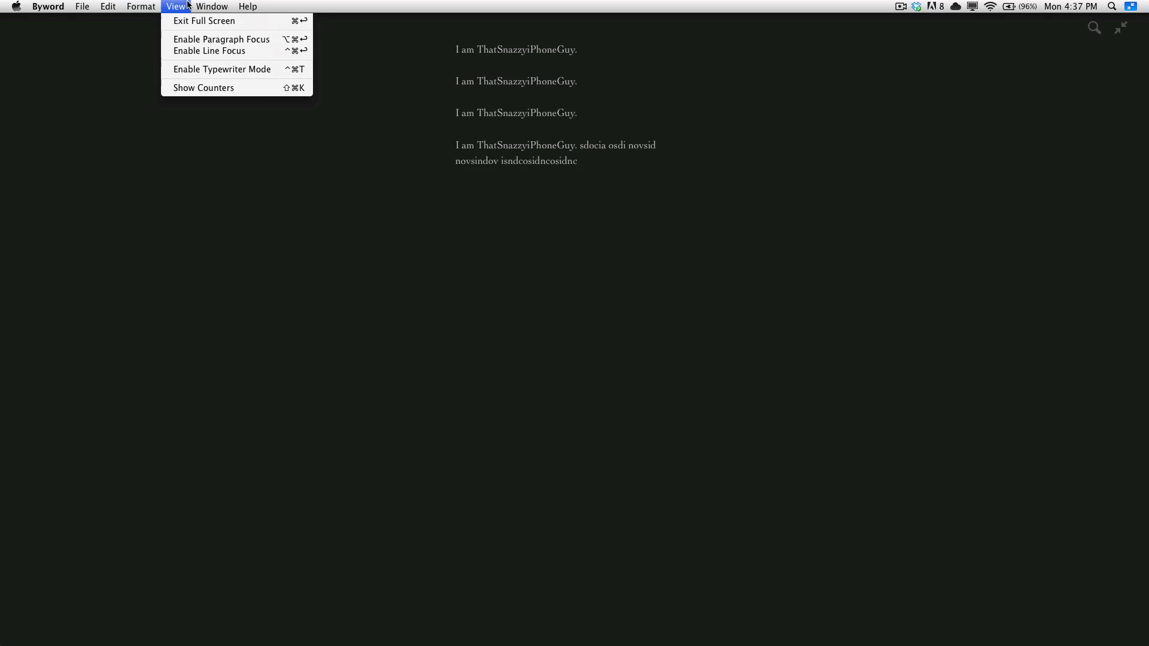
{"action": "left_click", "coordinate": [188, 70]}
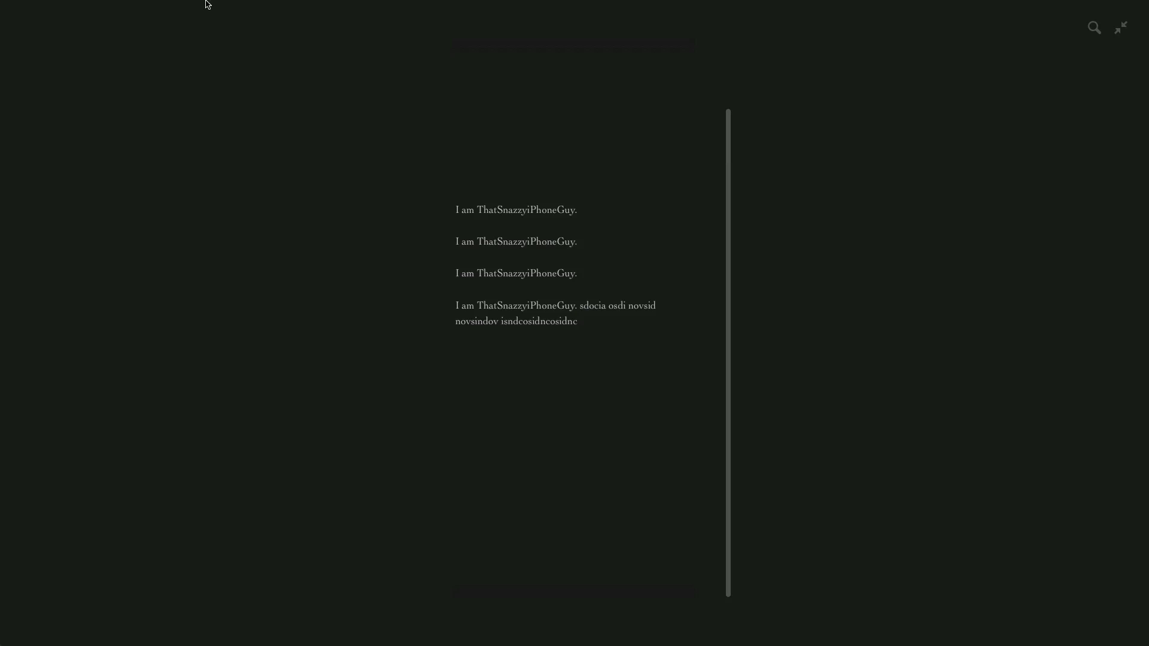
{"action": "left_click", "coordinate": [165, 2]}
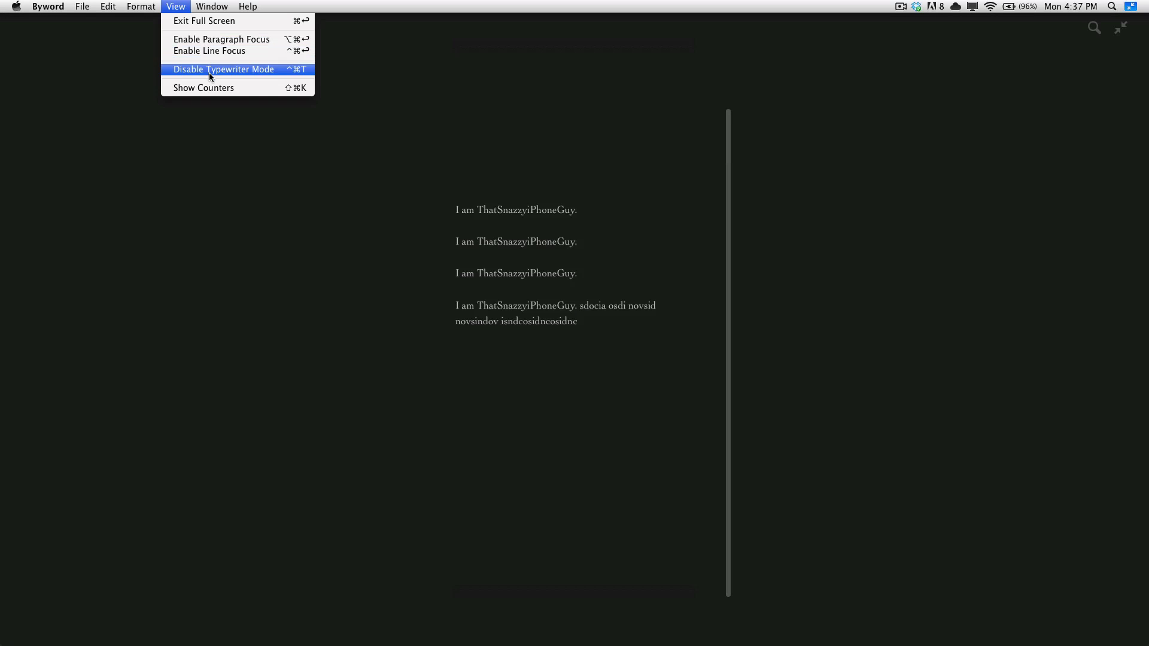
{"action": "left_click", "coordinate": [210, 70]}
- Show the word and character counters, and check them with all the text selected before clearing the selection
{"action": "left_click", "coordinate": [187, 6]}
{"action": "left_click", "coordinate": [198, 88]}
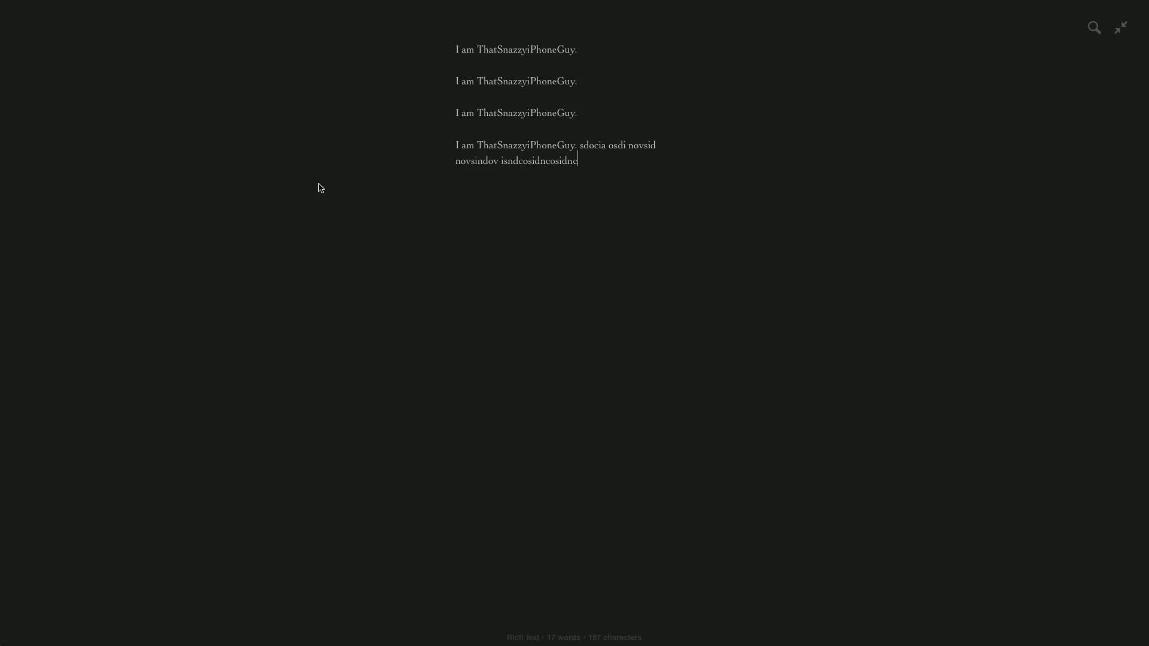
{"action": "left_click", "coordinate": [193, 4]}
{"action": "left_click", "coordinate": [248, 6]}
{"action": "left_click_drag", "start_coordinate": [671, 223], "coordinate": [333, 3]}
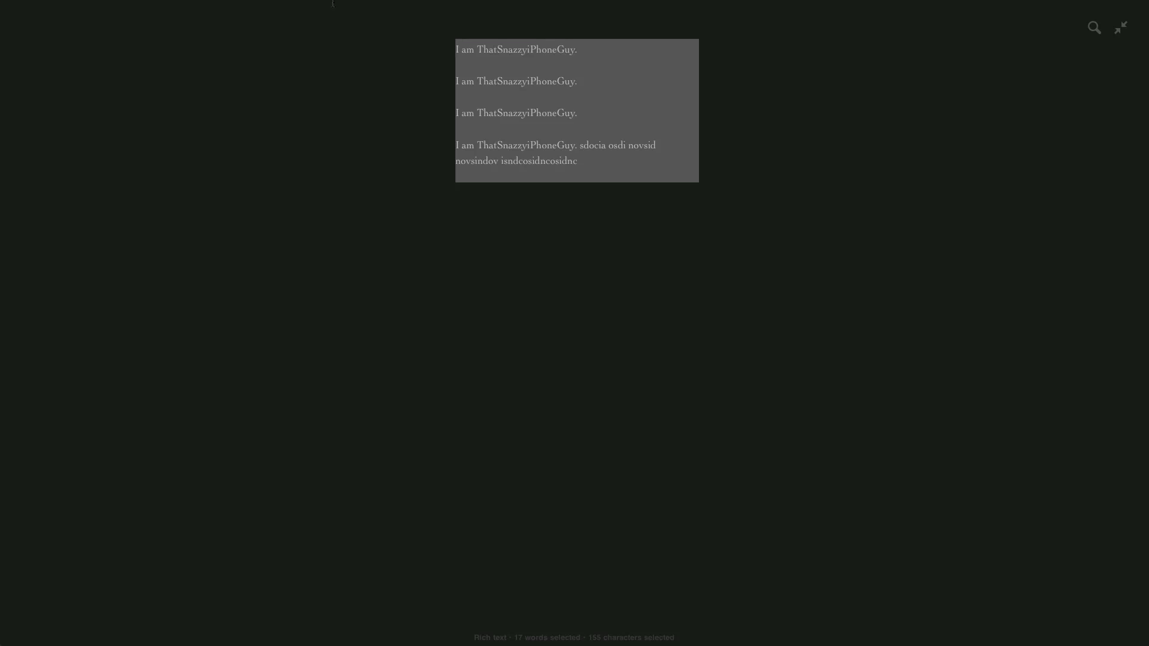
{"action": "left_click", "coordinate": [581, 178]}
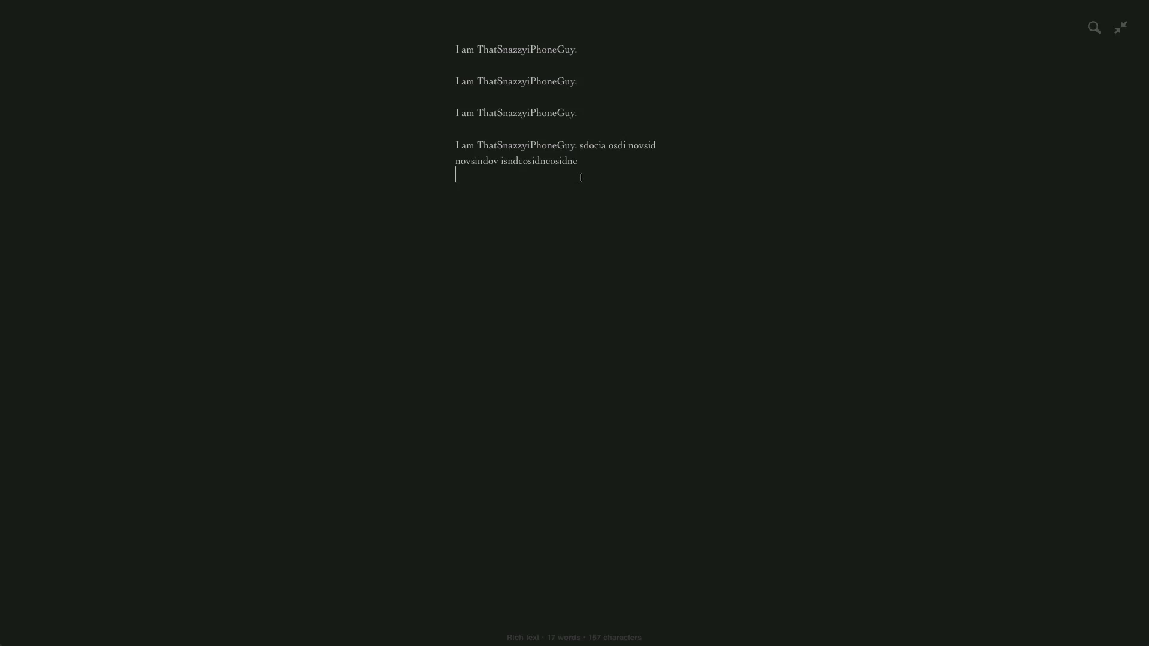
- Delete all the sample text and close the Untitled document without saving it
{"action": "left_click_drag", "start_coordinate": [580, 178], "coordinate": [419, 2]}
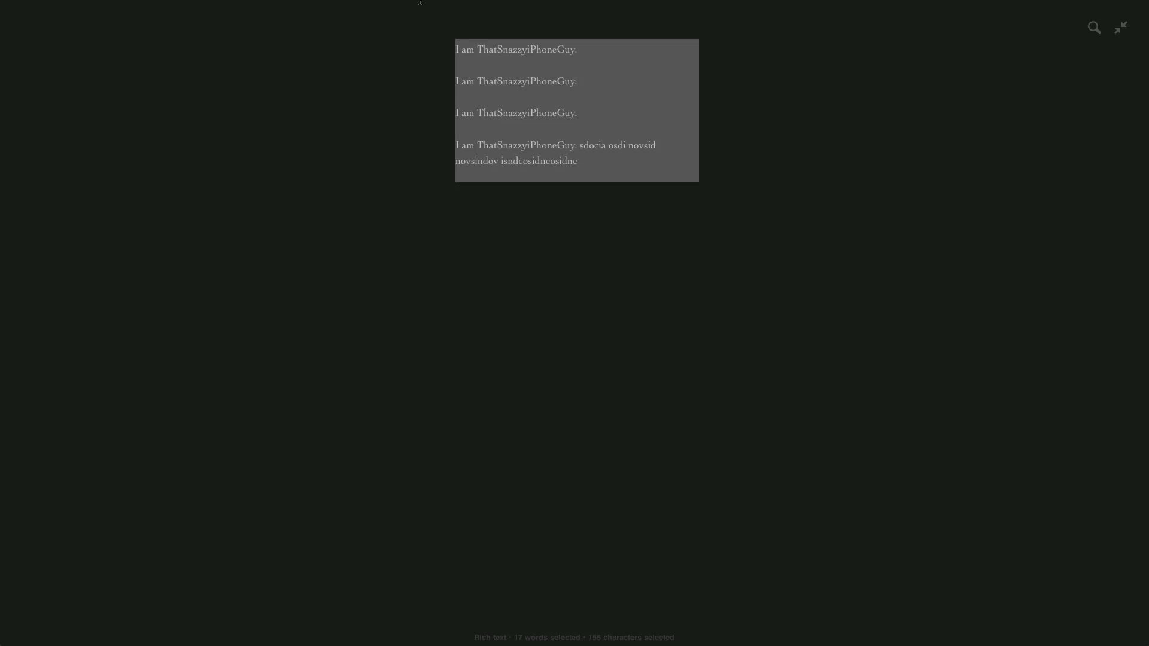
{"action": "key", "text": "BackSpace"}
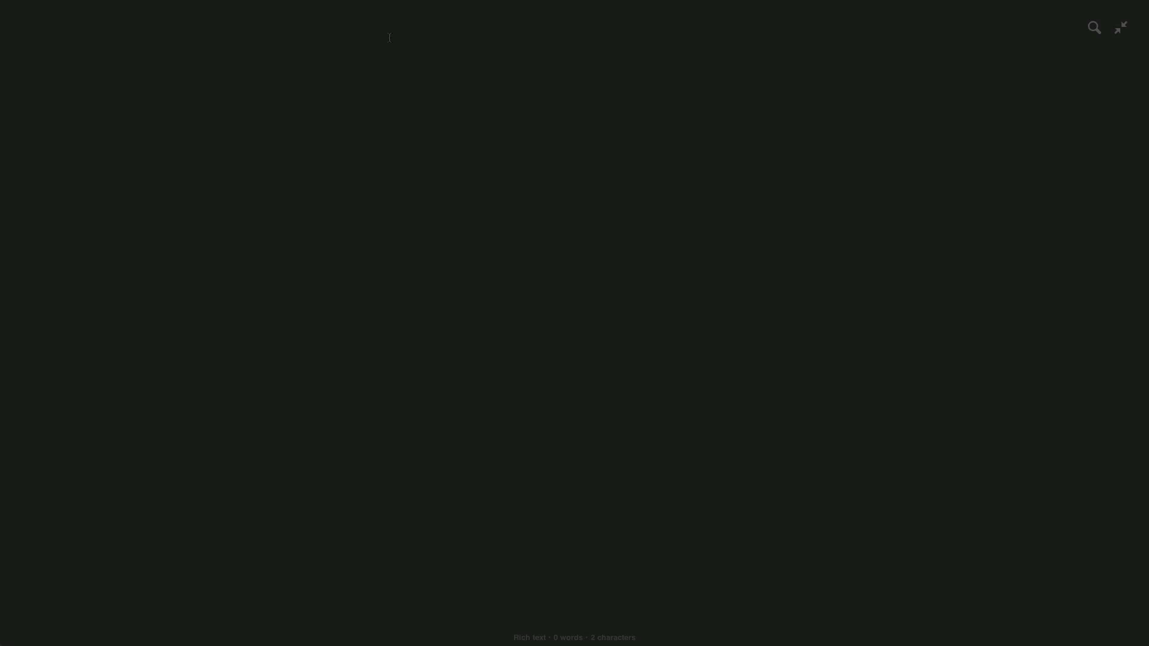
{"action": "key", "text": "super+w"}
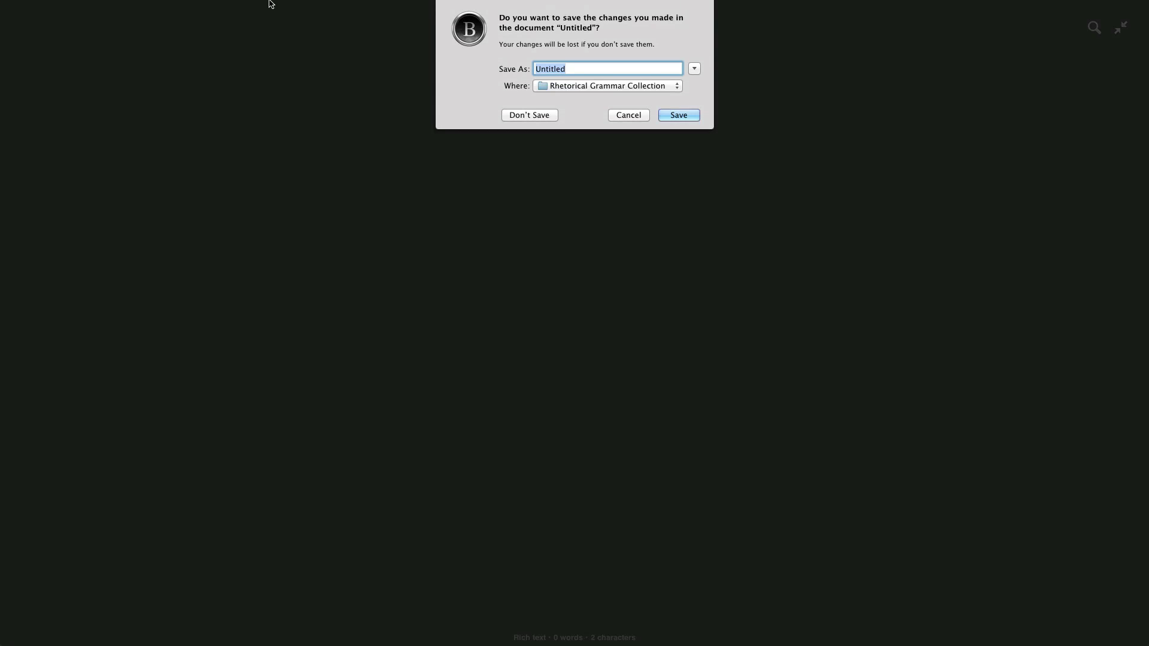
{"action": "left_click", "coordinate": [520, 117]}
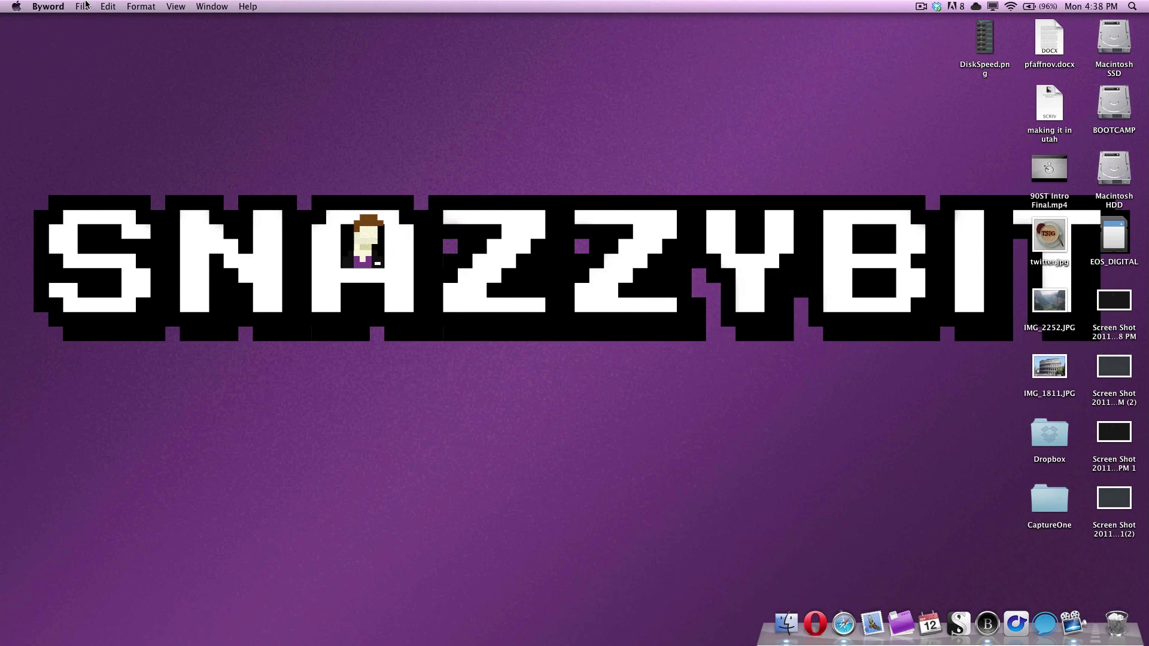
- Create a new Markdown document, leaving its search field closed
{"action": "left_click", "coordinate": [85, 5]}
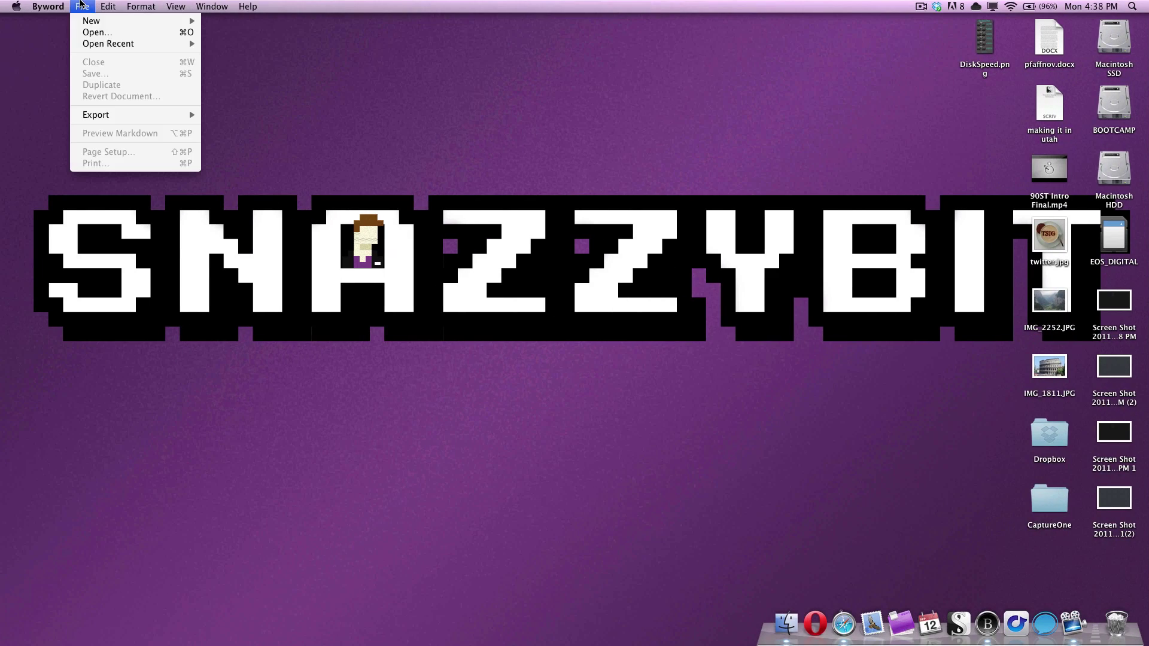
{"action": "mouse_move", "coordinate": [186, 21]}
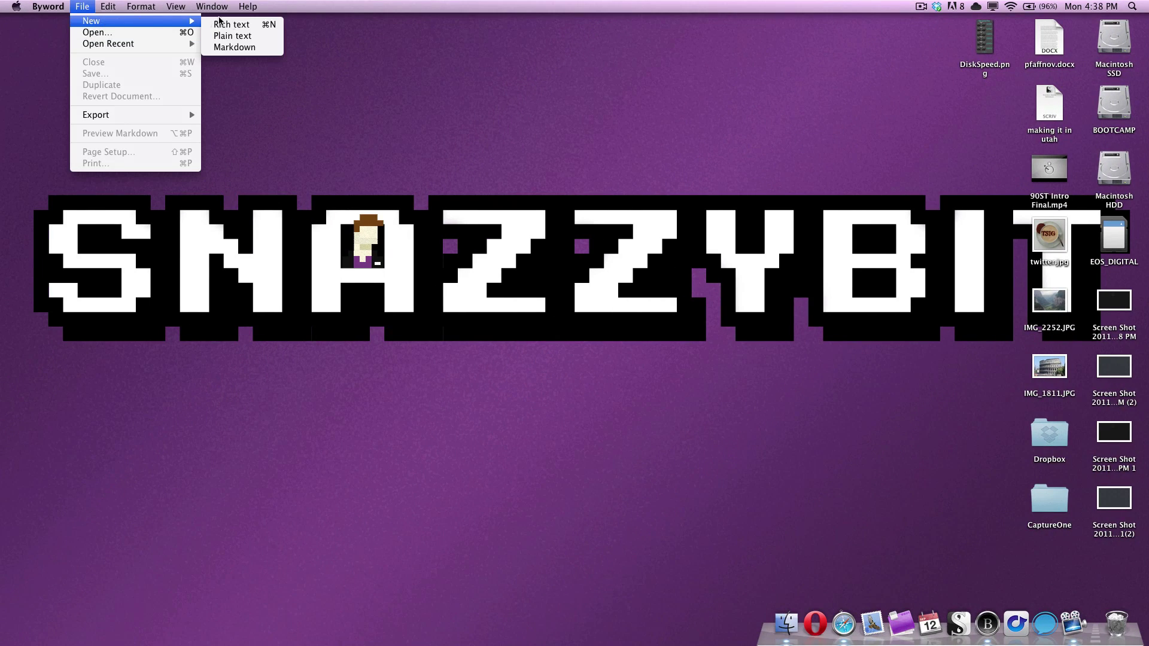
{"action": "left_click", "coordinate": [234, 47]}
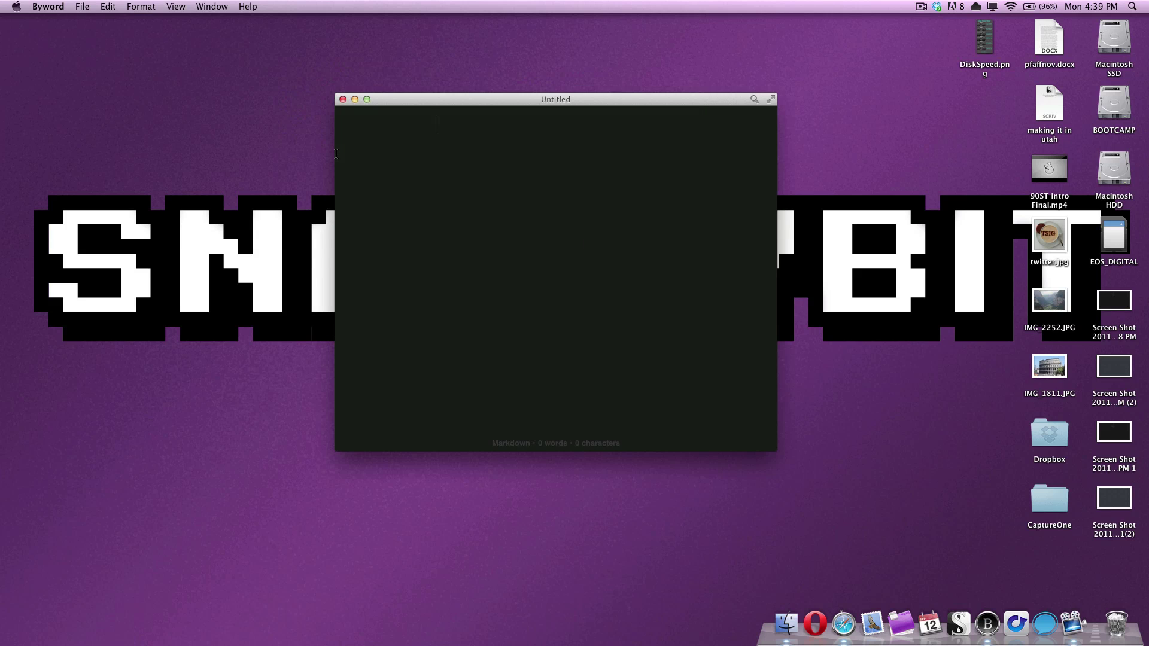
{"action": "key", "text": "super+f"}
{"action": "key", "text": "Escape"}
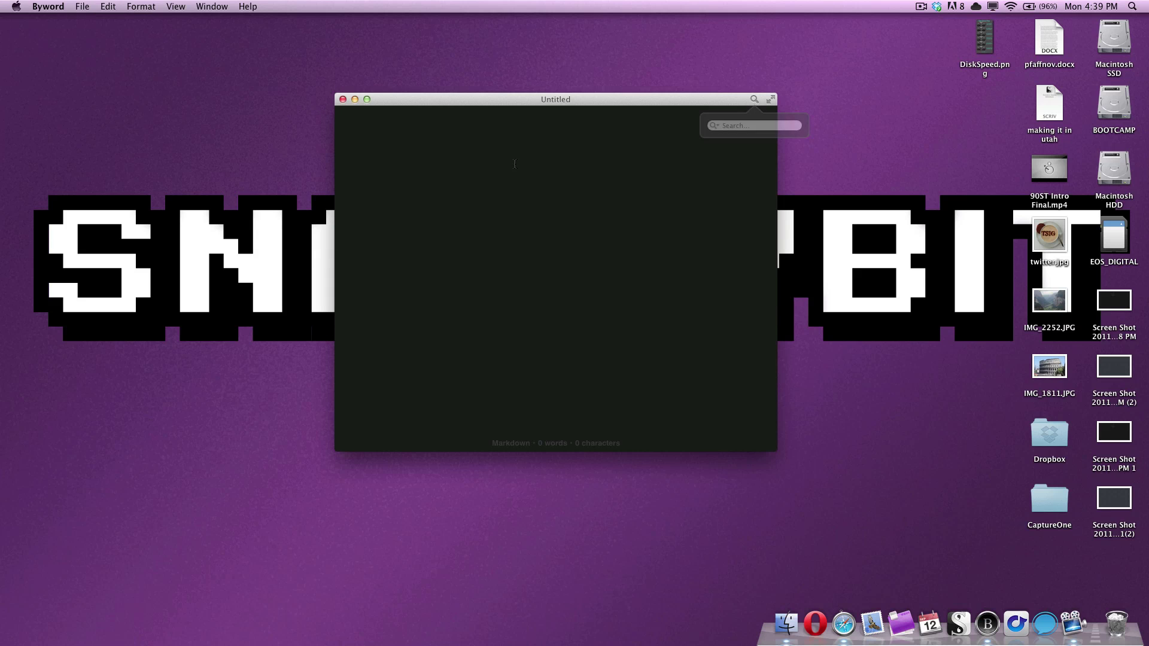
- Switch the Markdown document to full screen and delete the bold "Wow!" before "wow!"
{"action": "left_click", "coordinate": [770, 98]}
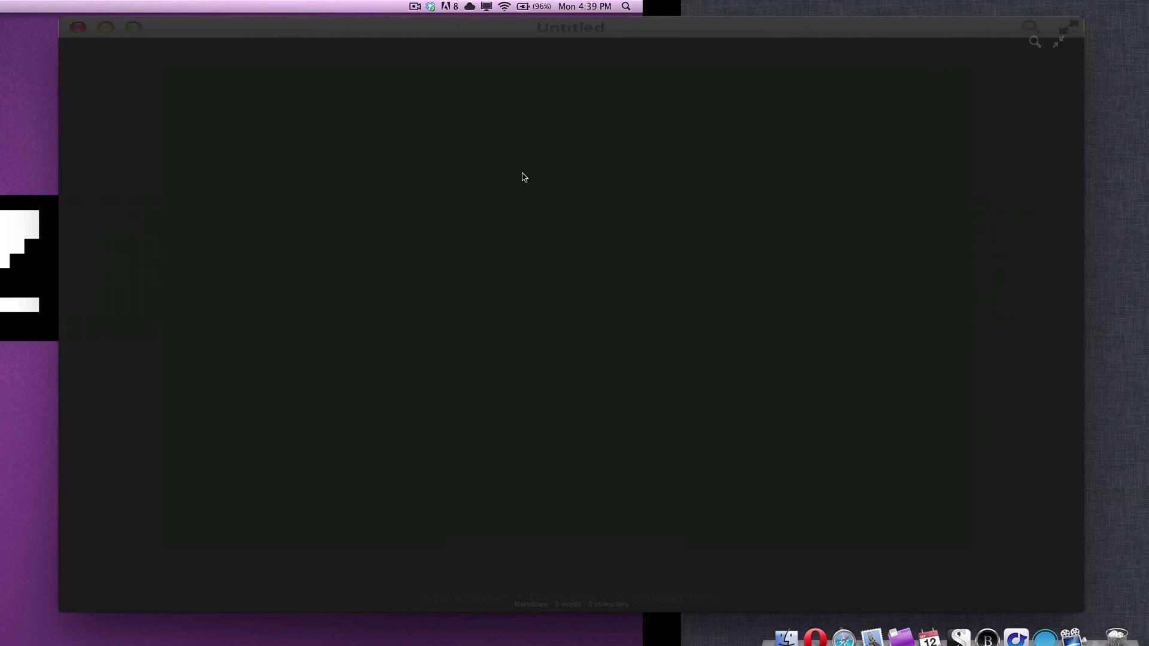
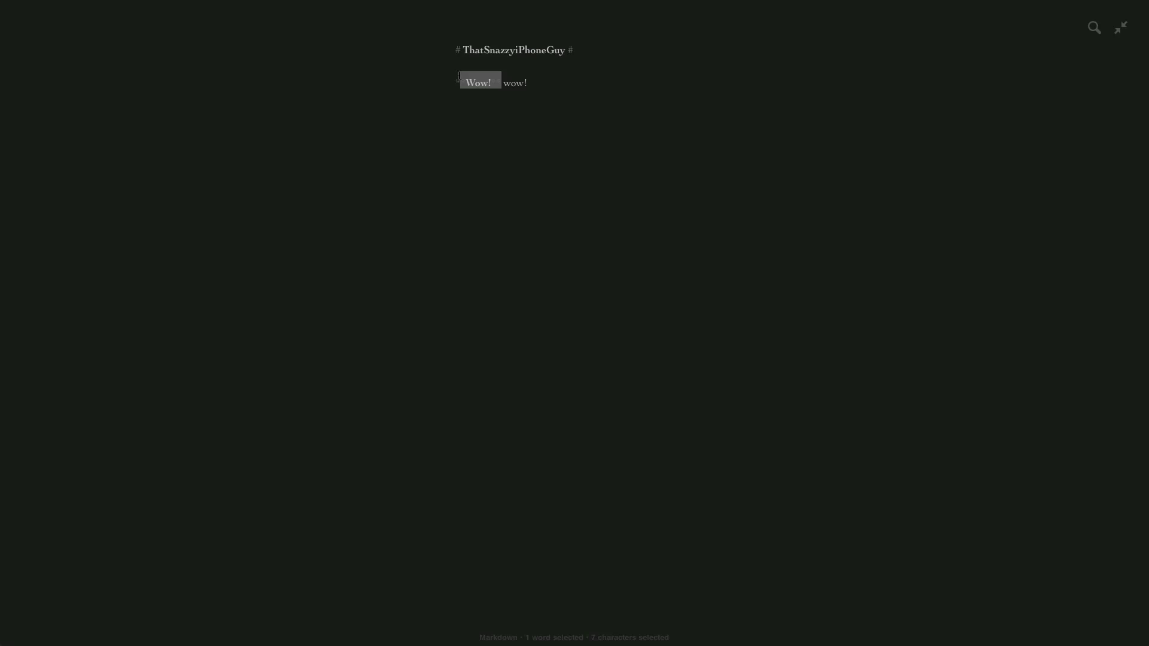
{"action": "key", "text": "BackSpace"}
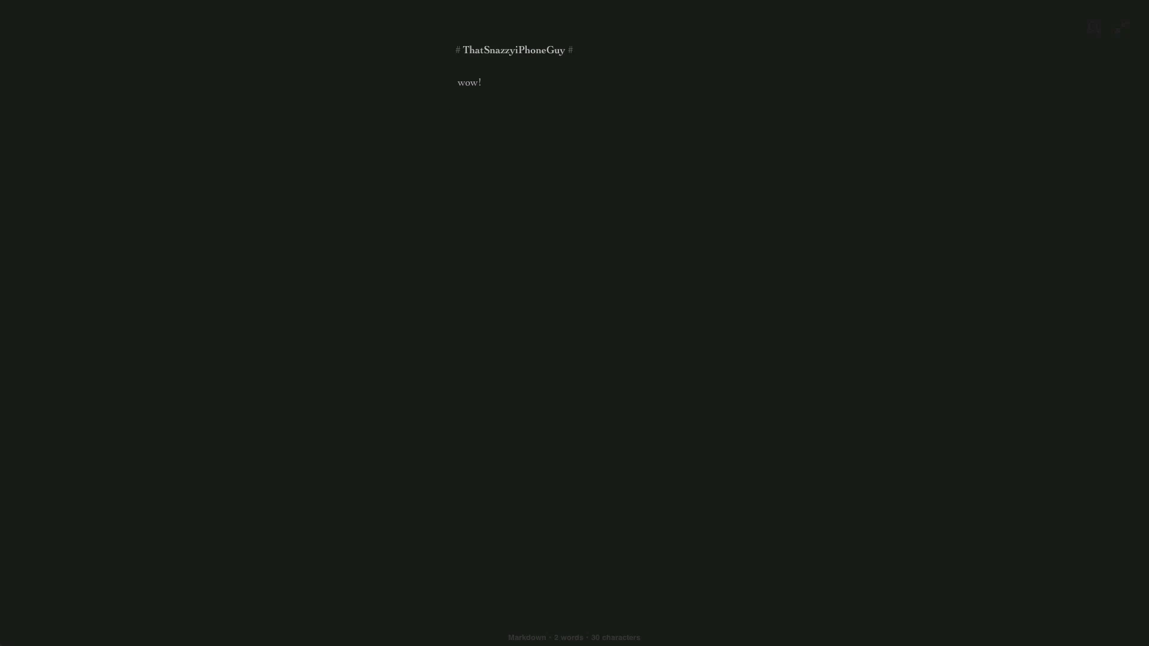
{"action": "key", "text": "super+n"}
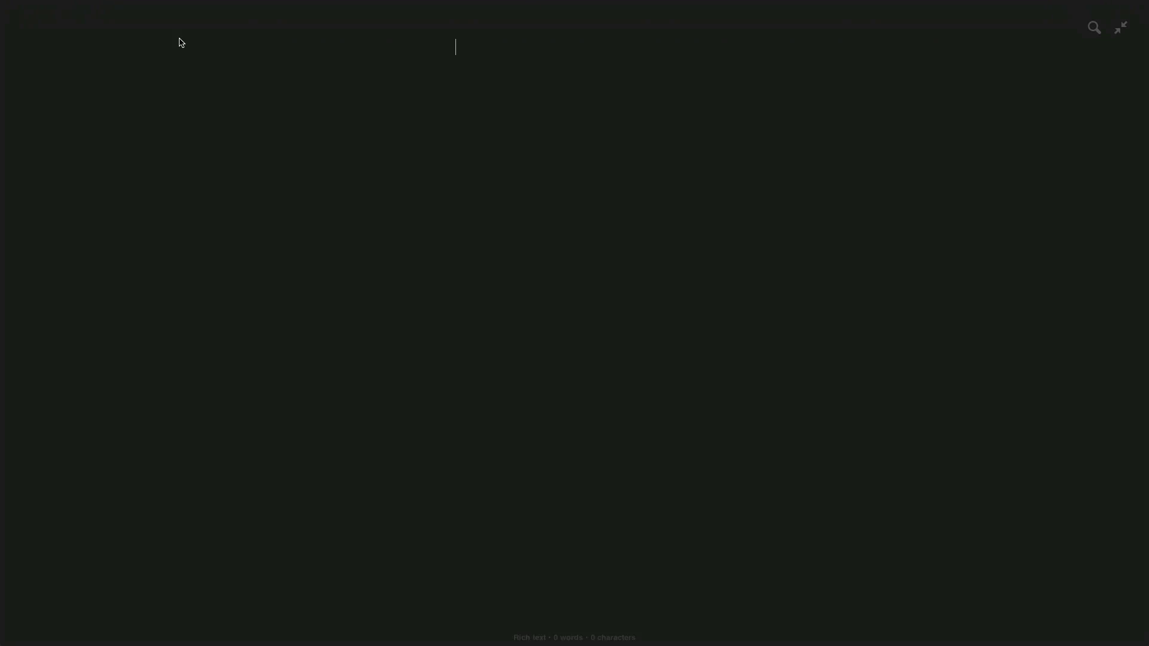
{"action": "key", "text": "super+w"}
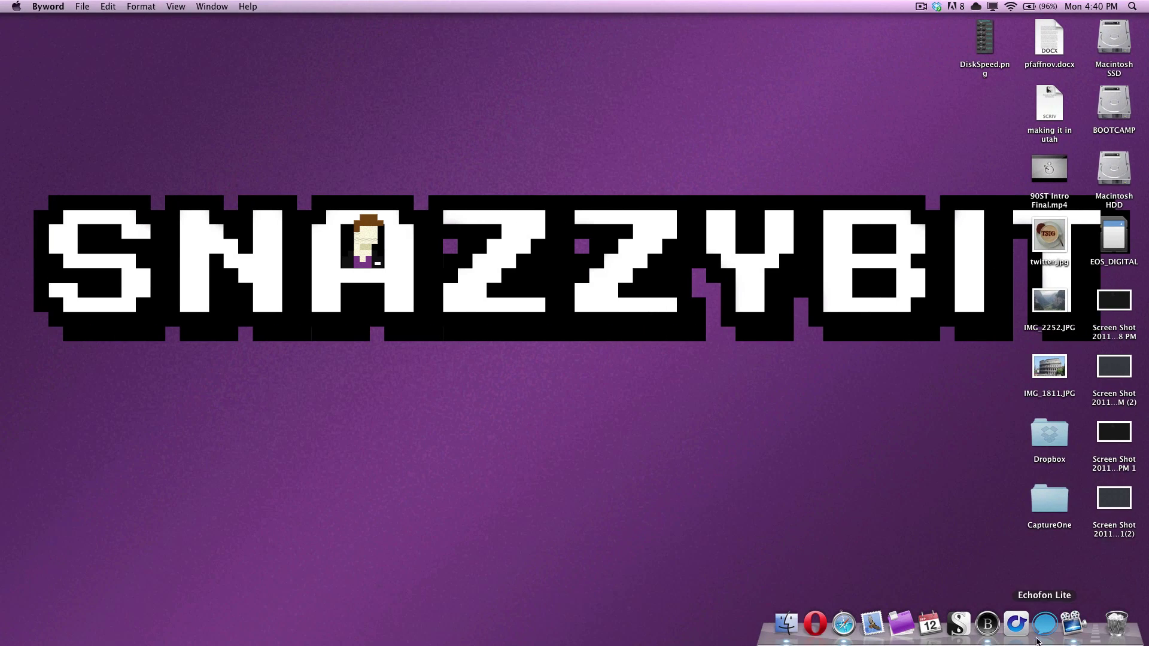
{"action": "left_click", "coordinate": [987, 625]}
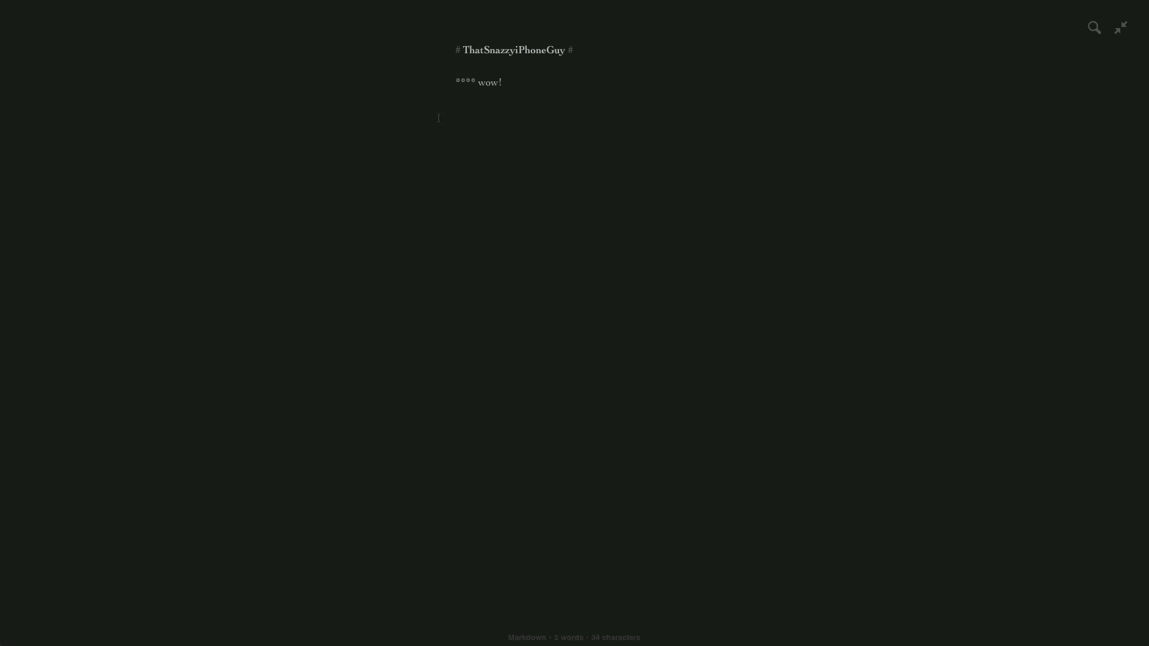
- Enter a bold "Wow!" before "wow!" and preview the rendered Markdown, closing the preview again
{"action": "type", "text": "Wow!"}
{"action": "key", "text": "super+alt+p"}
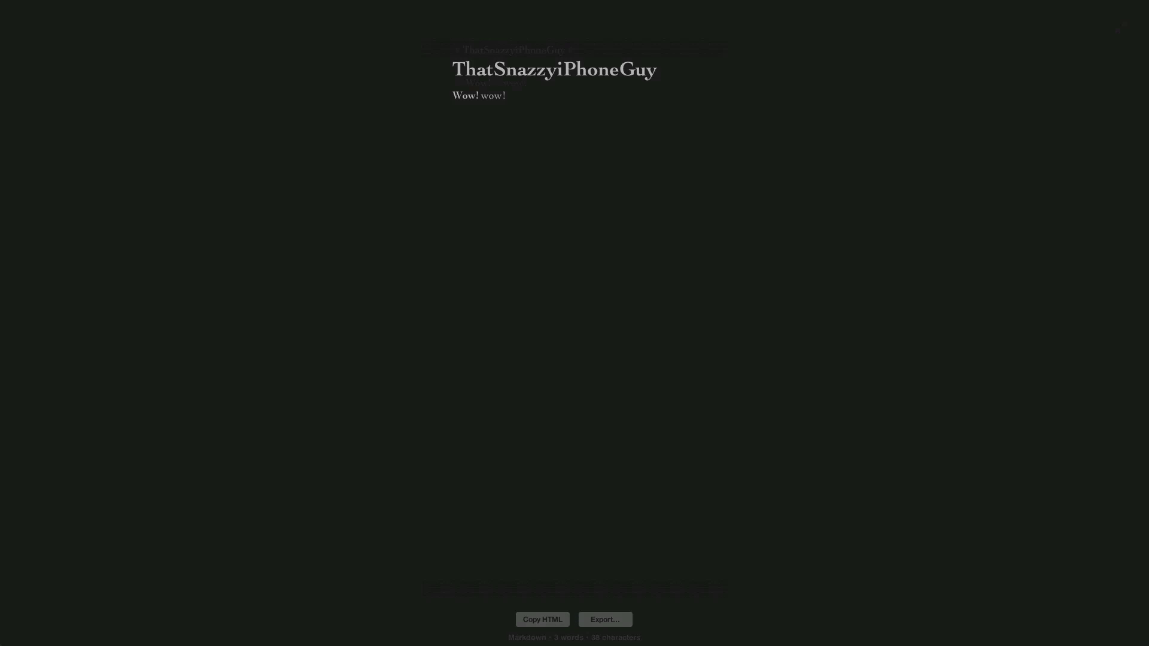
{"action": "key", "text": "Escape"}
{"action": "key", "text": "super+f"}
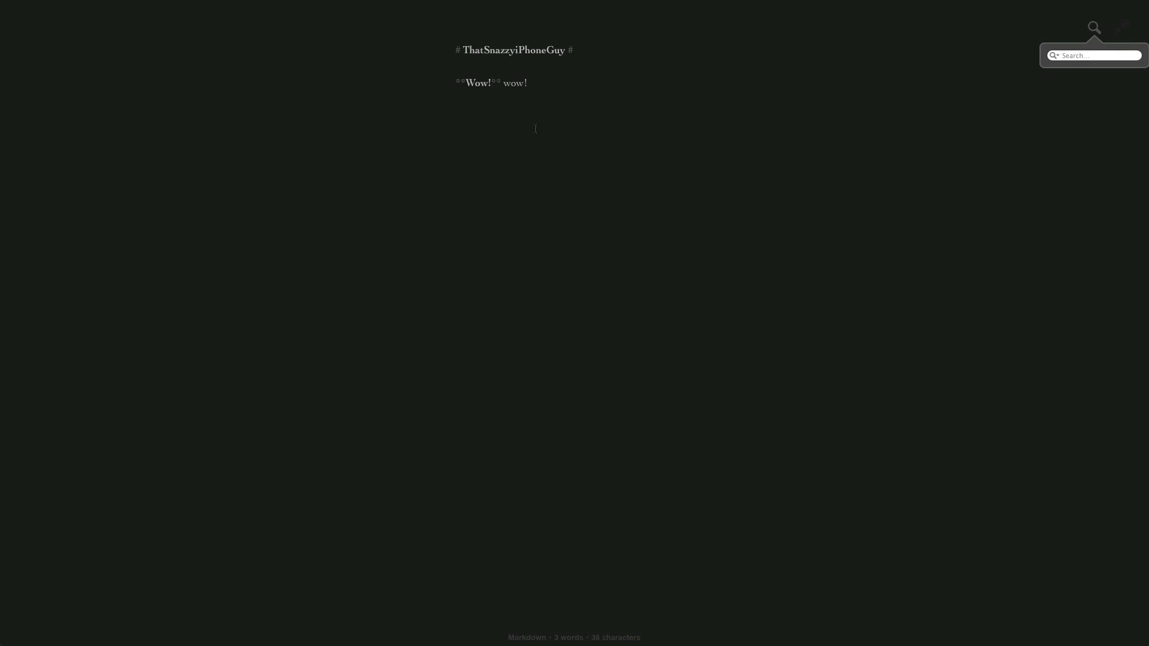
{"action": "key", "text": "Escape"}
{"action": "key", "text": "super+f"}
{"action": "key", "text": "Escape"}
- Exit full screen and insert twitter.jpg from the desktop as an image below the "Wow! wow!" line
{"action": "key", "text": "ctrl+super+f"}
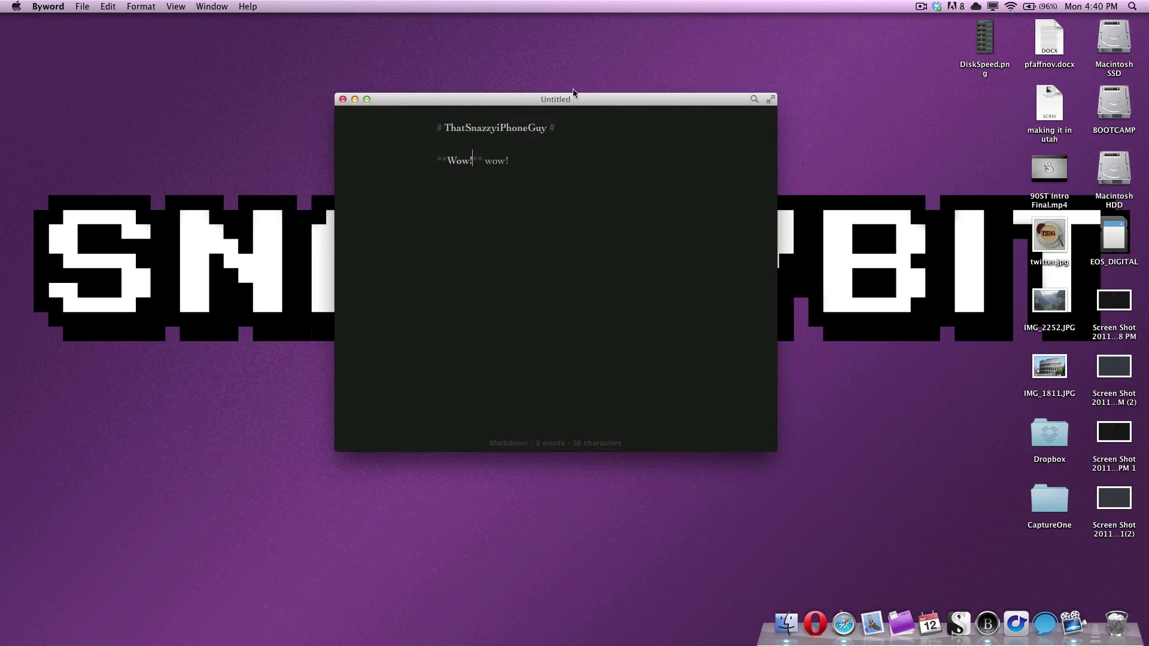
{"action": "key", "text": "super+a"}
{"action": "left_click", "coordinate": [513, 174]}
{"action": "left_click", "coordinate": [1045, 235]}
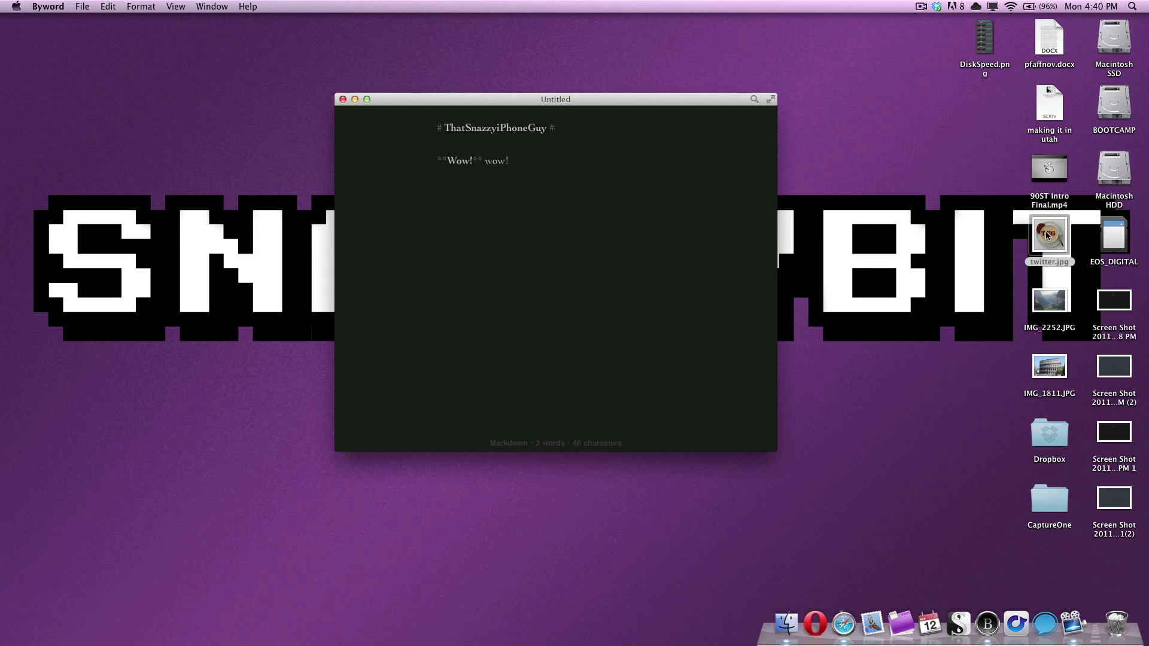
{"action": "left_click_drag", "start_coordinate": [1046, 235], "coordinate": [452, 225]}
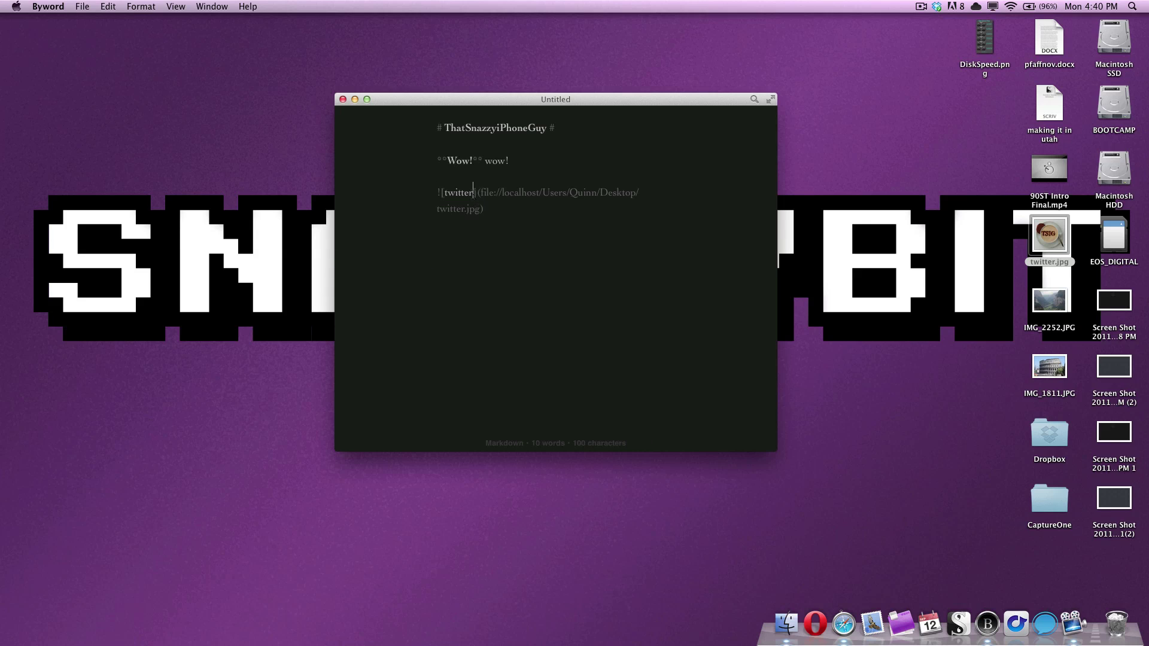
- Replace the inserted image's alt text with "TSIG"
{"action": "key", "text": "BackSpace"}
{"action": "key", "text": "BackSpace"}
{"action": "key", "text": "BackSpace"}
{"action": "key", "text": "BackSpace"}
{"action": "key", "text": "BackSpace"}
{"action": "key", "text": "BackSpace"}
{"action": "key", "text": "BackSpace"}
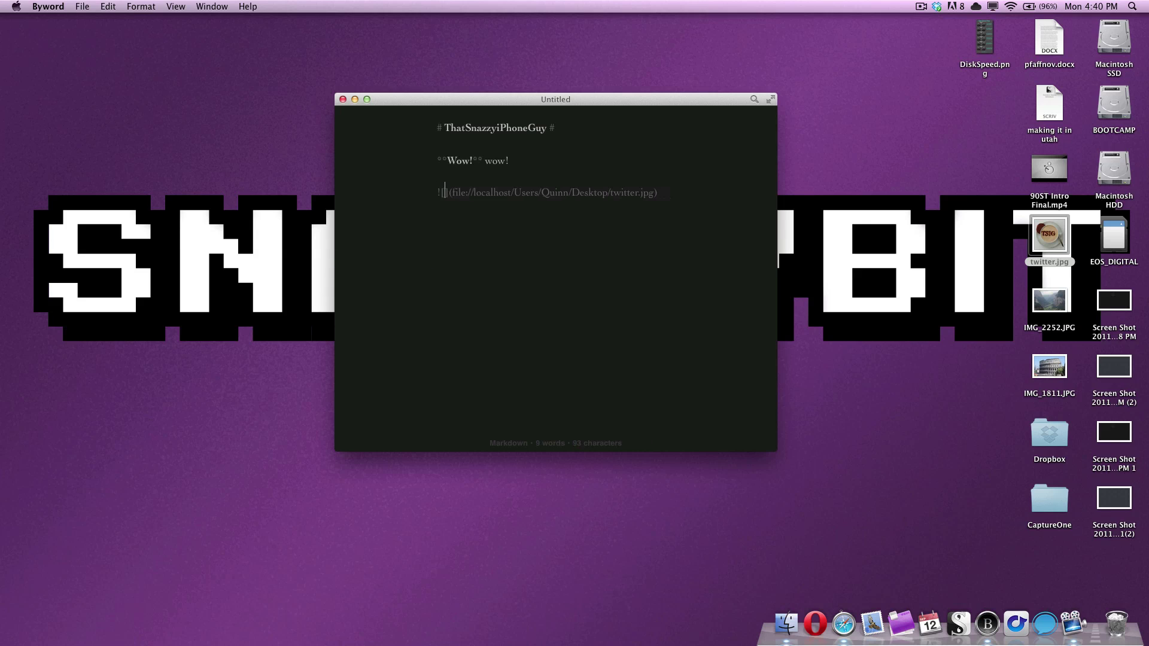
{"action": "type", "text": "TSIG"}
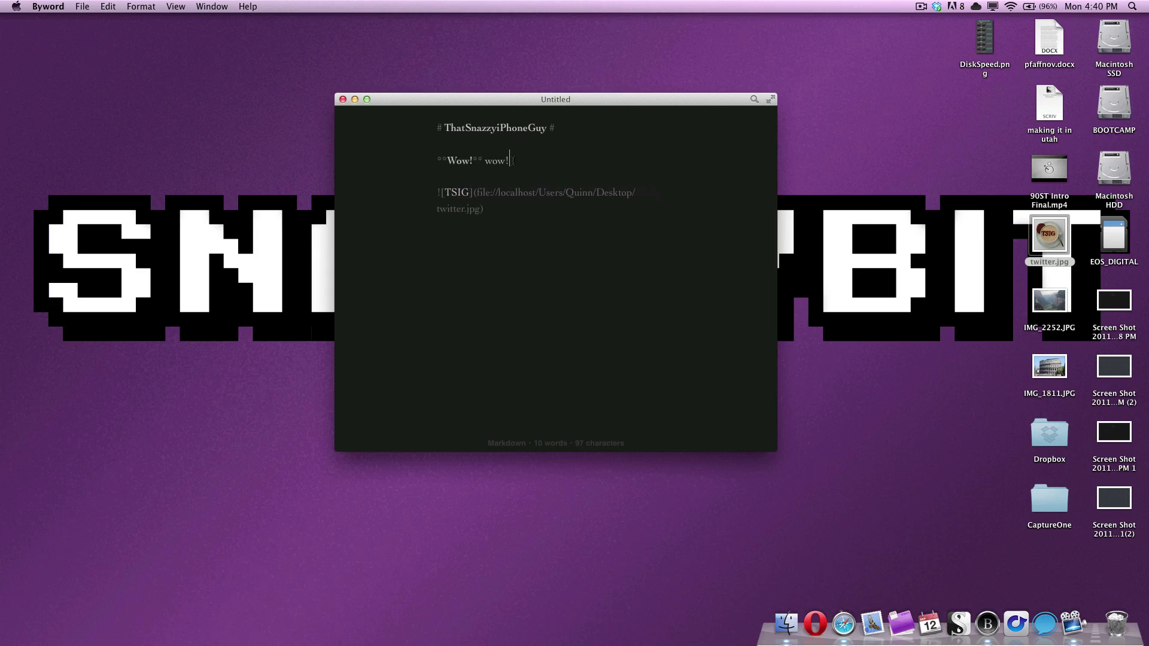
- Replace the "Wow! wow!" line with "Bring you *the* most honest reviews on the net!", with "the" in Markdown italics
{"action": "left_click_drag", "start_coordinate": [513, 161], "coordinate": [425, 156]}
{"action": "type", "text": "Th"}
{"action": "key", "text": "BackSpace"}
{"action": "key", "text": "BackSpace"}
{"action": "type", "text": "Beaut"}
{"action": "key", "text": "BackSpace"}
{"action": "key", "text": "BackSpace"}
{"action": "key", "text": "BackSpace"}
{"action": "key", "text": "BackSpace"}
{"action": "type", "text": "ring you "}
{"action": "type", "text": "**"}
{"action": "type", "text": "the*"}
{"action": "type", "text": " most honest "}
{"action": "type", "text": "reviews on the net!"}
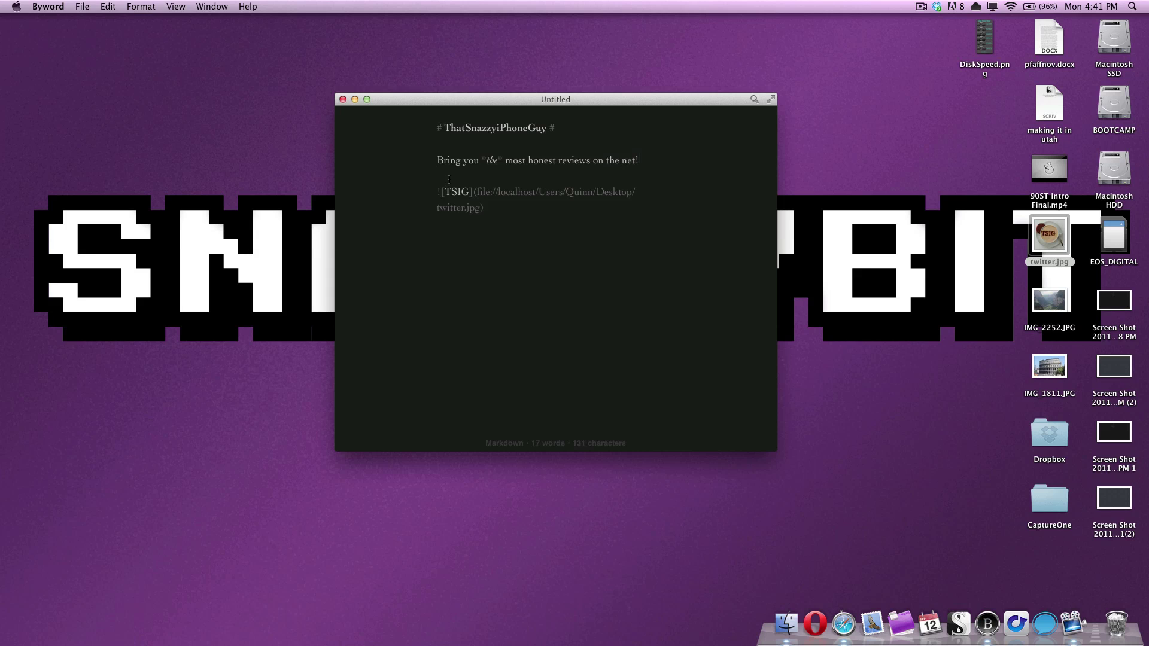
- Insert the "YT Views Aug." table snippet from the clipboard history below the image line
{"action": "key", "text": "Return"}
{"action": "key", "text": "alt+space"}
{"action": "type", "text": "cl"}
{"action": "key", "text": "Return"}
{"action": "key", "text": "Down"}
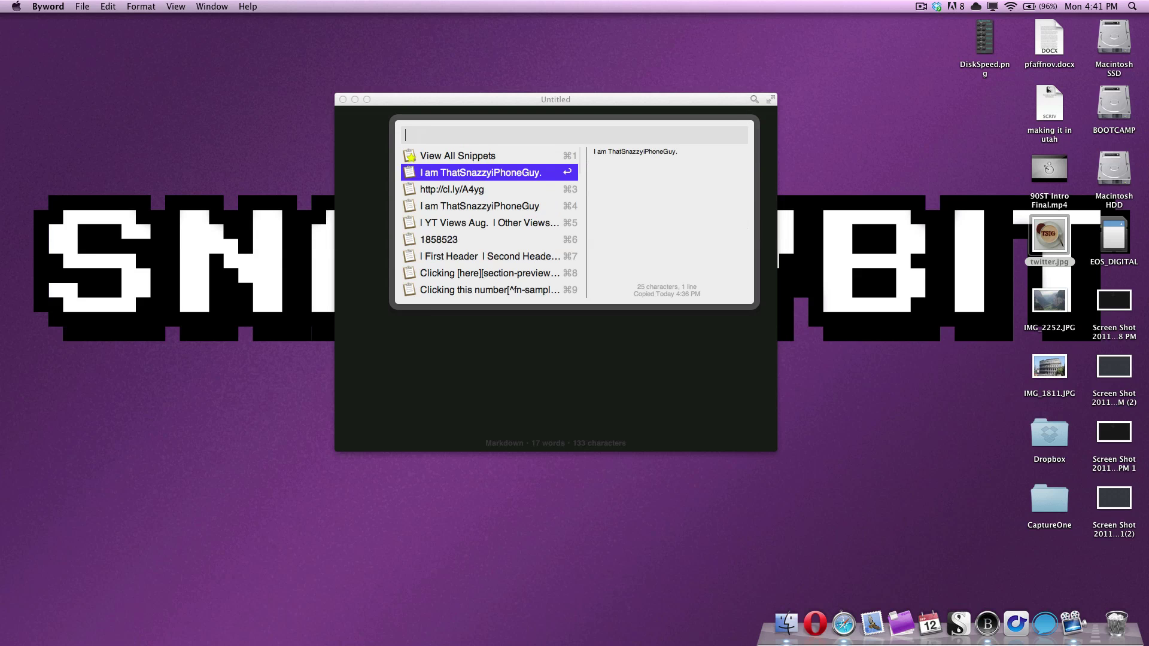
{"action": "key", "text": "Down"}
{"action": "key", "text": "Down"}
{"action": "key", "text": "Down"}
{"action": "key", "text": "Return"}
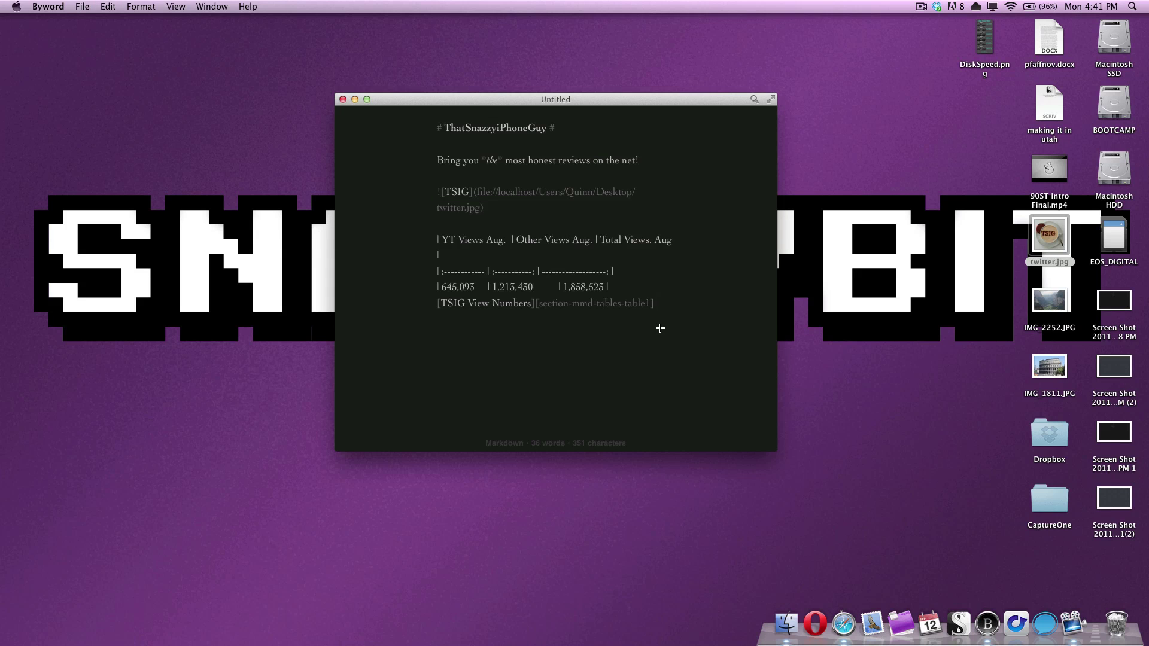
- Preview the rendered Markdown in full screen and look at the HTML export options without saving a file
{"action": "key", "text": "super+alt+p"}
{"action": "scroll", "coordinate": [637, 277], "scroll_direction": "down", "scroll_amount": 1}
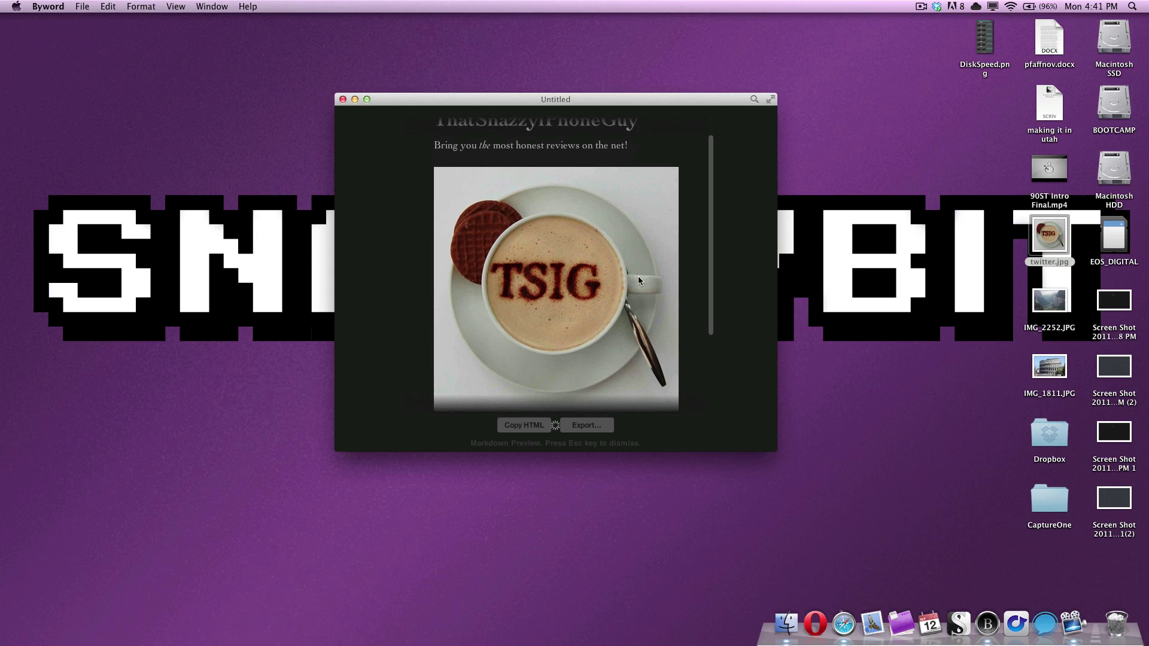
{"action": "left_click", "coordinate": [770, 100]}
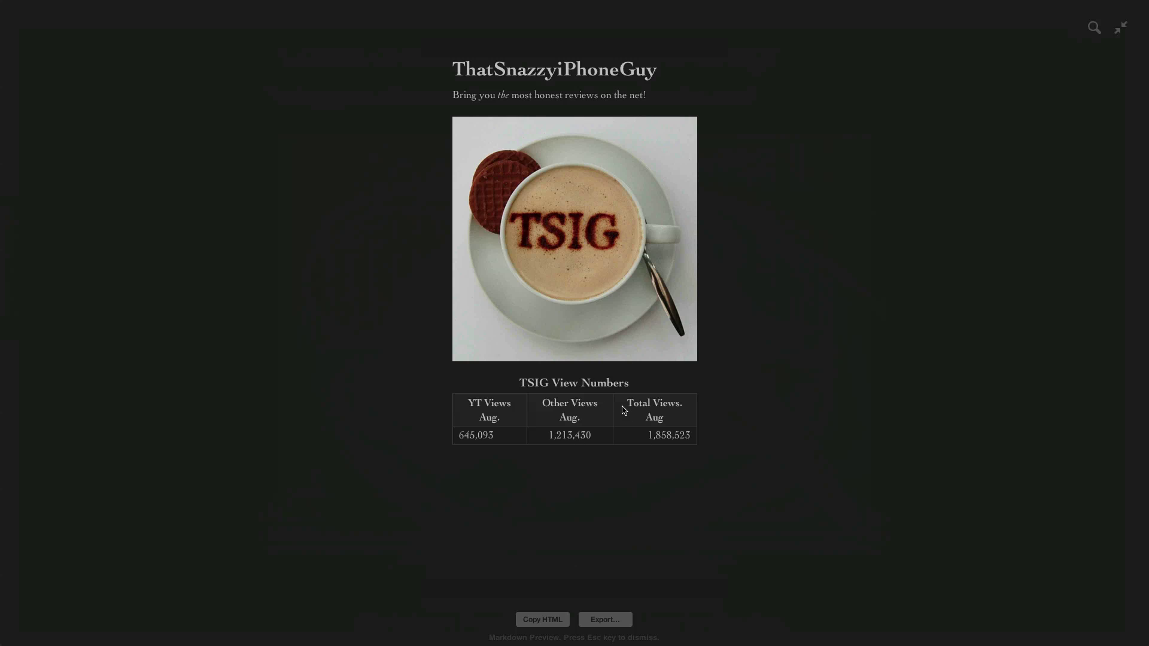
{"action": "left_click", "coordinate": [605, 619]}
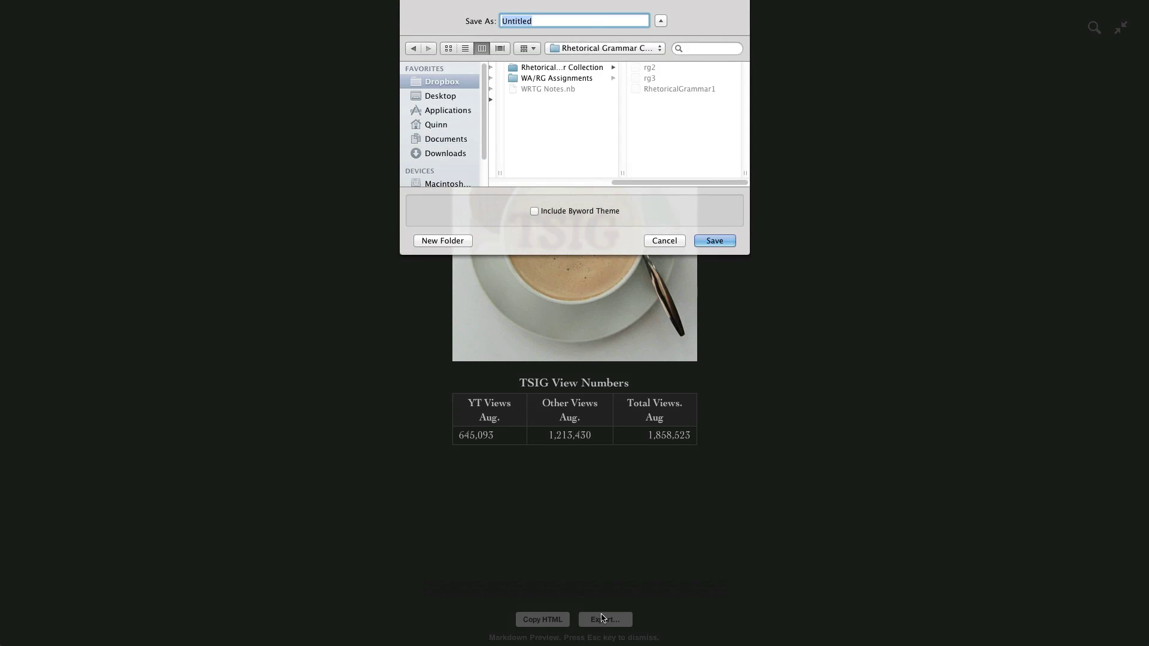
{"action": "left_click", "coordinate": [663, 241]}
- Replace the document's whole Markdown source with the HTML copied from its preview, and hide the application
{"action": "left_click", "coordinate": [539, 622]}
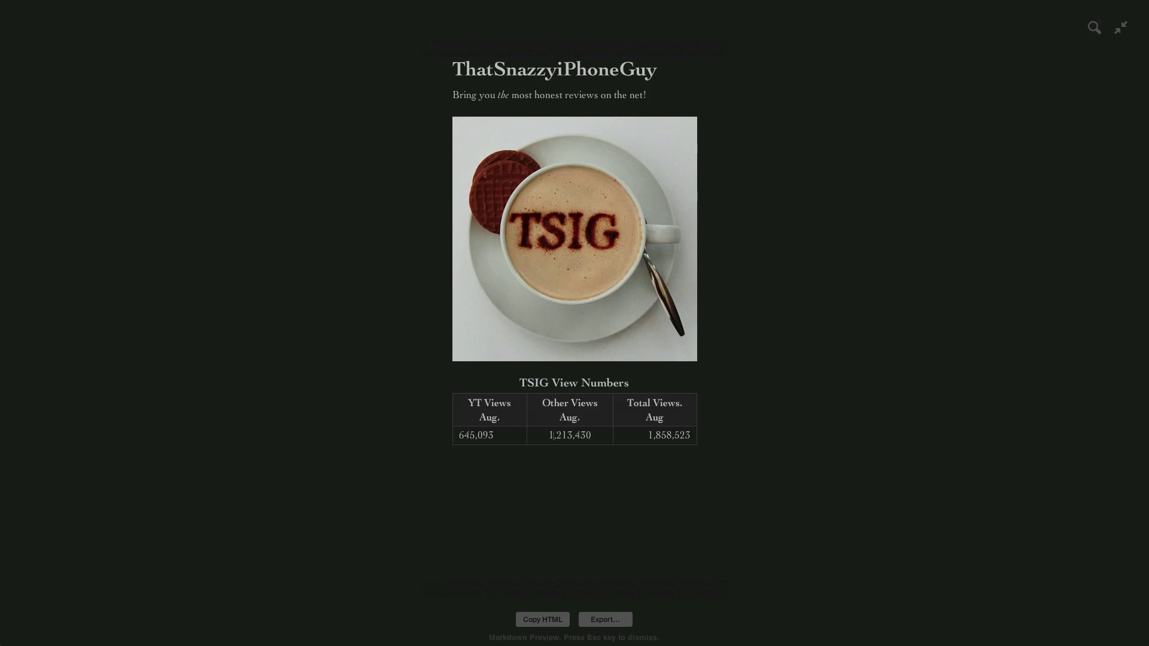
{"action": "key", "text": "Escape"}
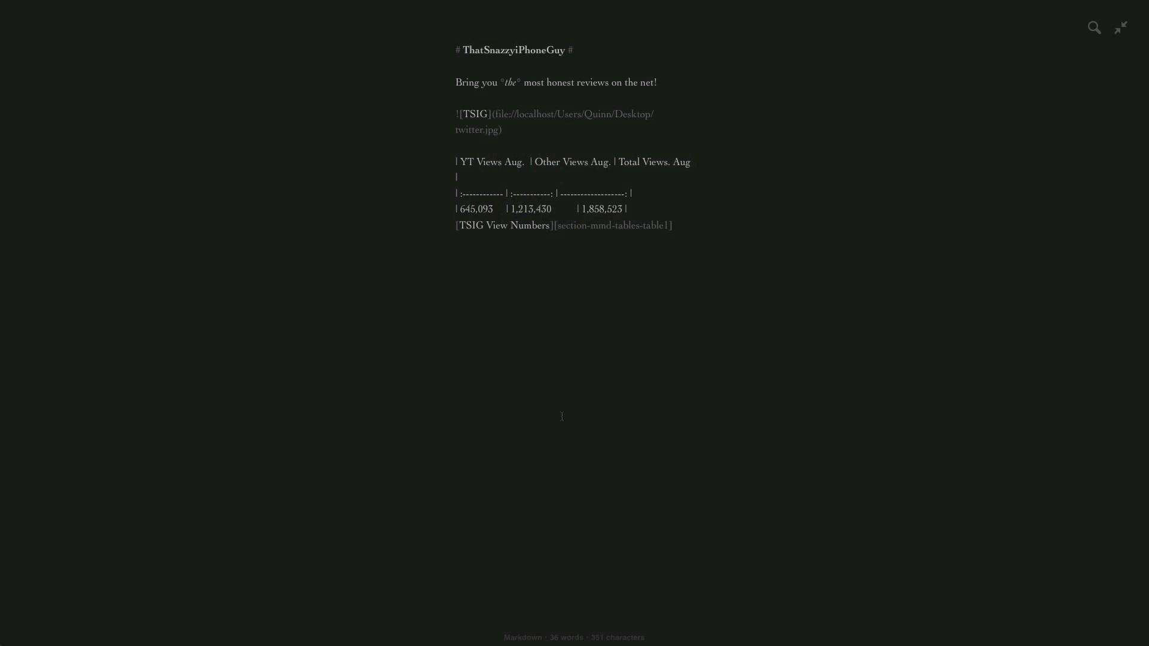
{"action": "key", "text": "super+a"}
{"action": "type", "text": "<h1 id=\"thatsnazzyiphoneguy\">ThatSnazzyiPhoneGuy</h1>  <p>Bring you <em>the</em> most honest reviews on the net!</p>  <p><img id=\"tsig\" src=\"file://localhost/Users/Quinn/Desktop/twitter.jpg\" alt=\"TSIG\" title=\"\" /></p>  <table> <caption id=\"section-mmd-tables-table1\">TSIG View Numbers</caption> <col align=\"left\" /> <col align=\"center\" /> <col align=\"right\" /> <thead> <tr> \t<th>YT Views Aug.</th> \t<th>Other Views Aug.</th> \t<th>Total Views. Aug</th> </tr> </thead> <tbody> <tr> \t<td align=\"left\">645,093</td> \t<td align=\"center\">1,213,430</td> \t<td align=\"right\">1,858,523</td> </tr> </tbody> </table>"}
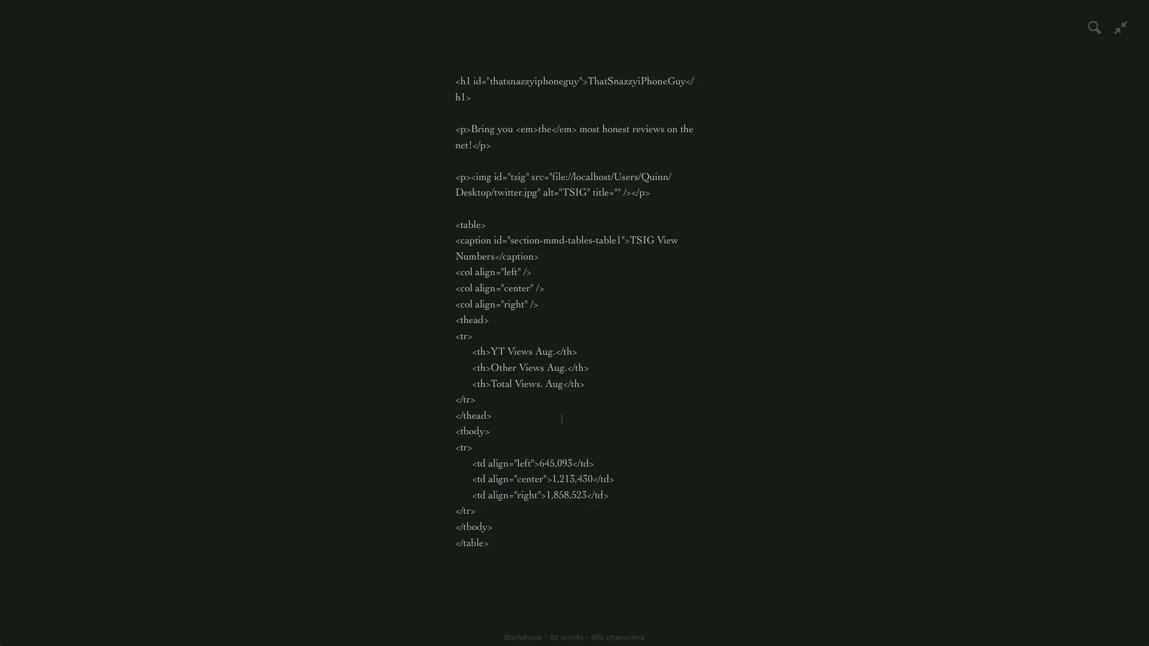
{"action": "key", "text": "super+h"}
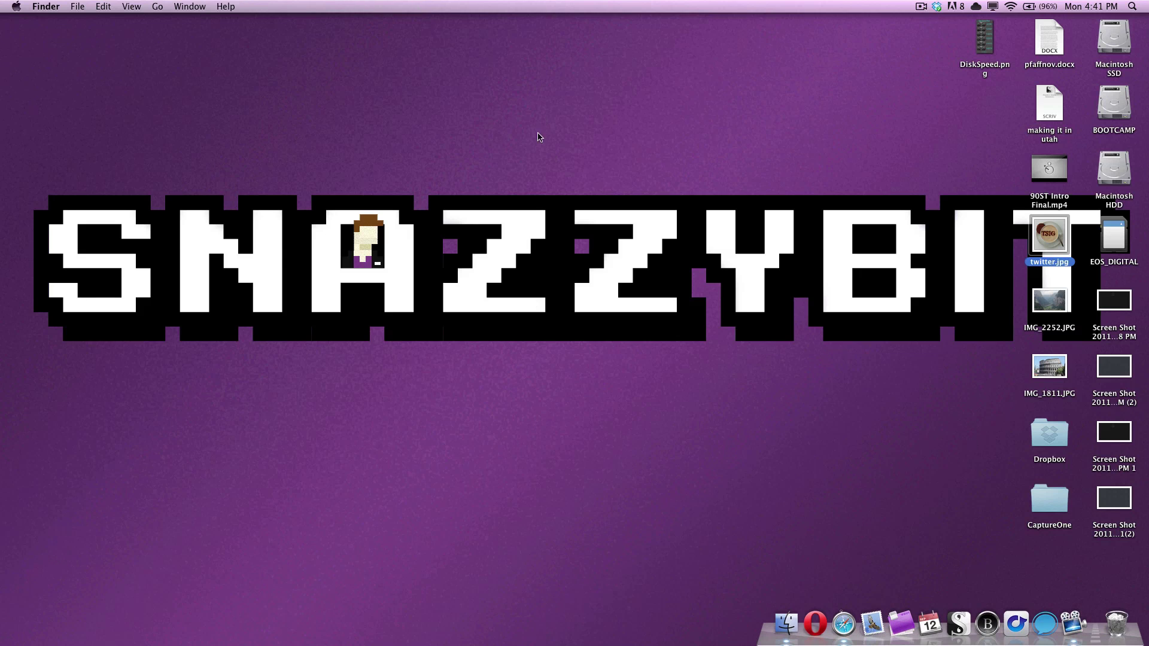